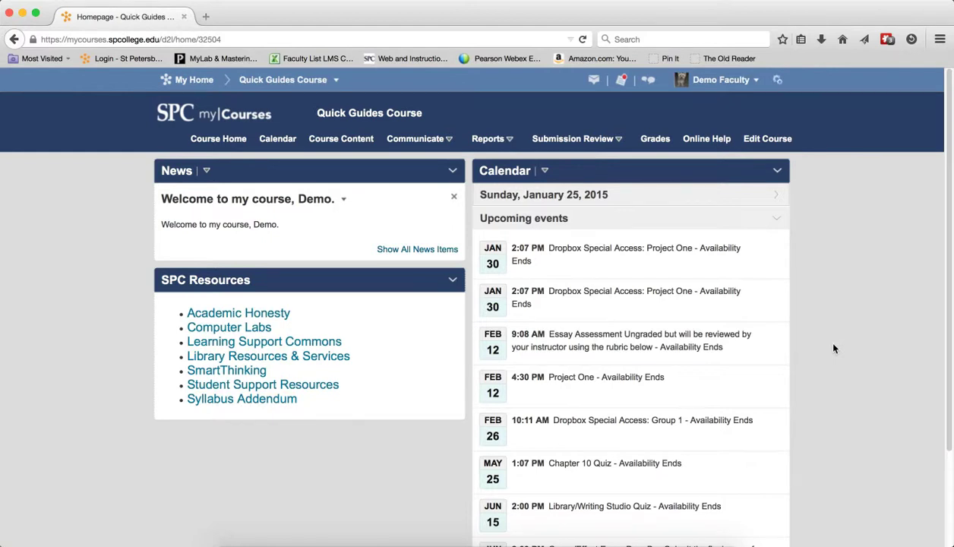
Step: Go to Submission Review > Dropboxes and open the Project One folder's submissions list
click(587, 145)
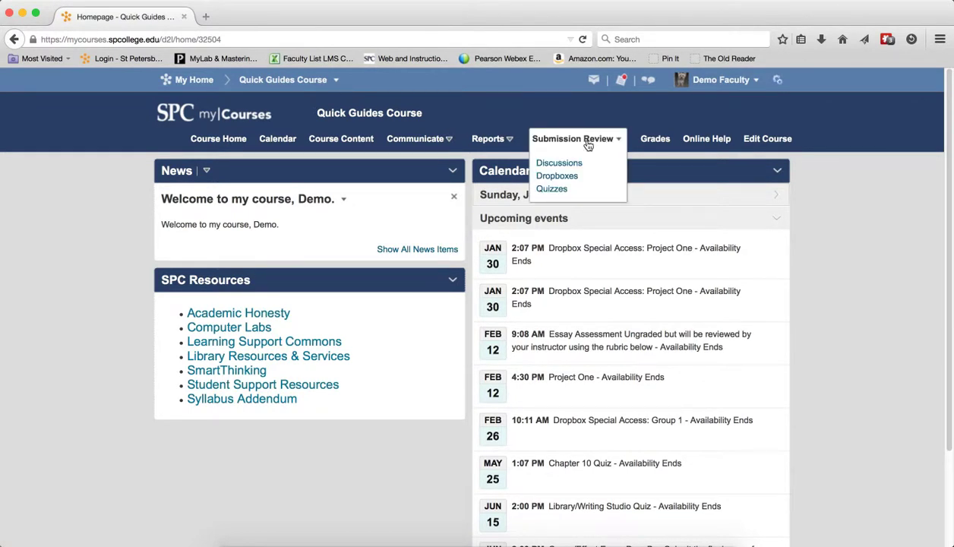
click(556, 177)
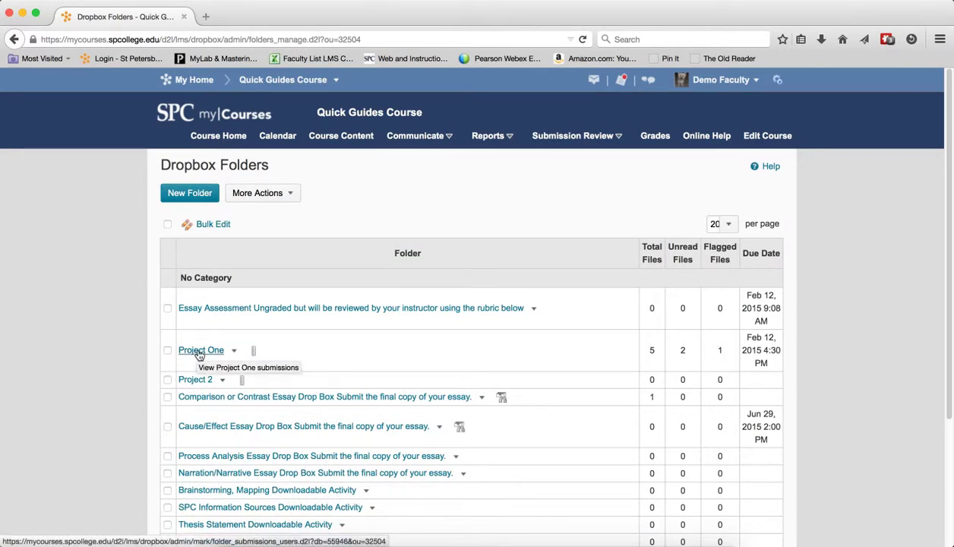
click(197, 352)
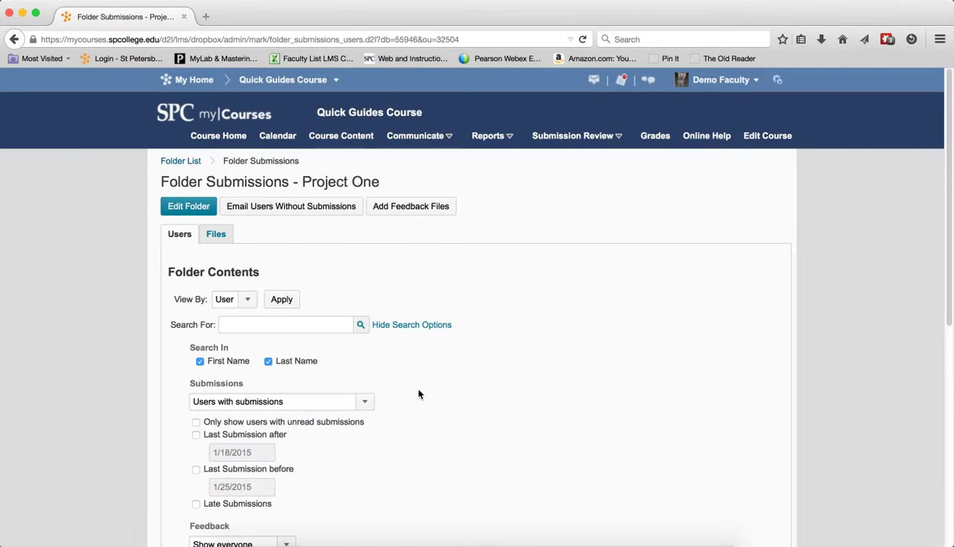
scroll(637, 367, down, 8)
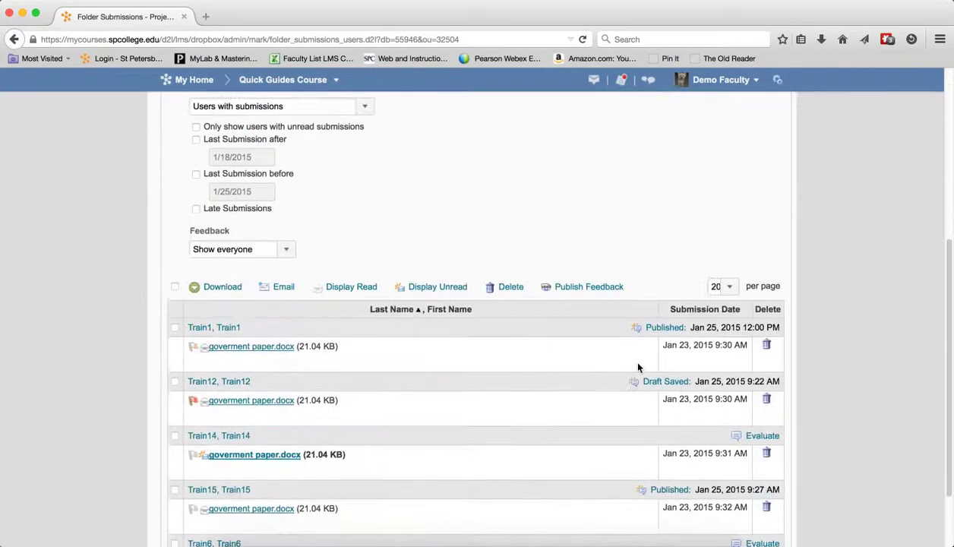
scroll(342, 391, down, 2)
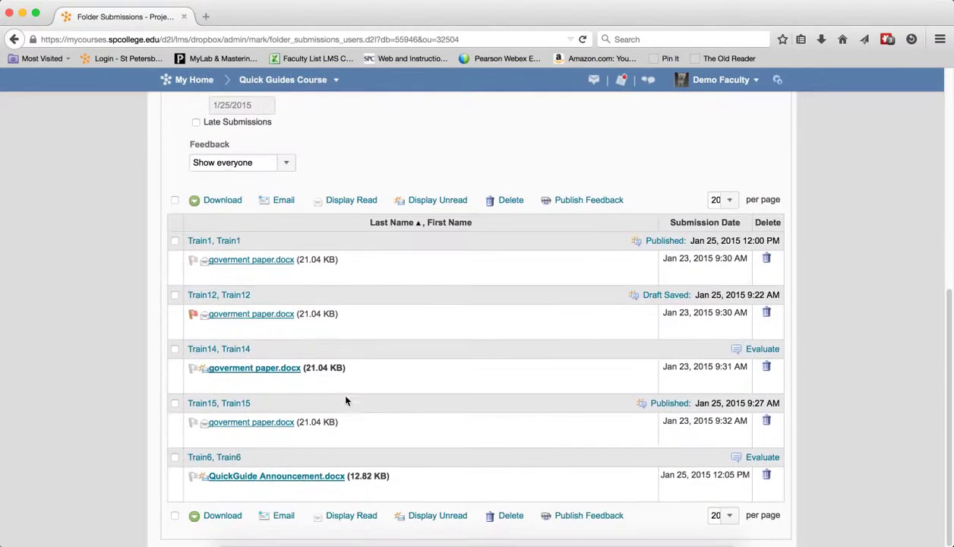
scroll(356, 329, up, 10)
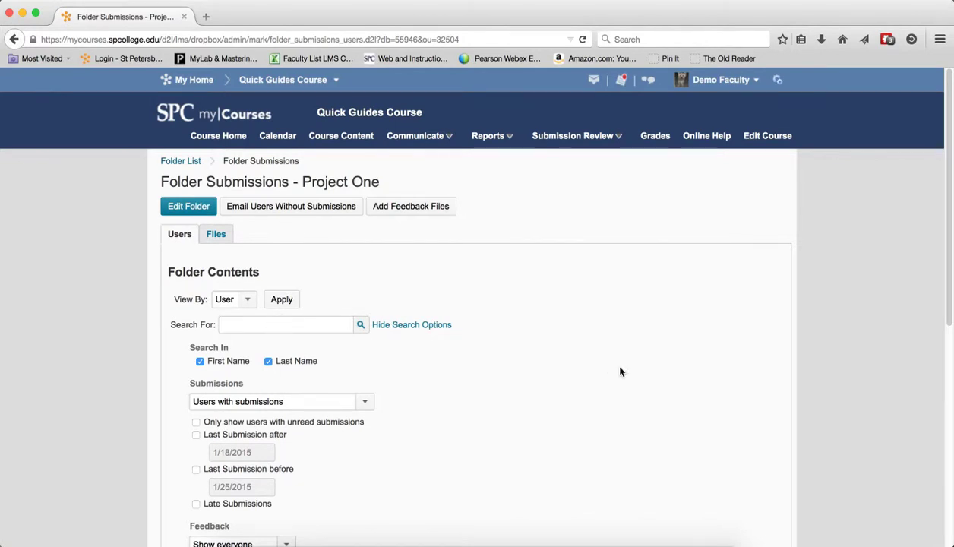
Step: Search the submissions for one student's username, review the single result, then clear the search
text(train12)
click(362, 325)
scroll(563, 365, down, 3)
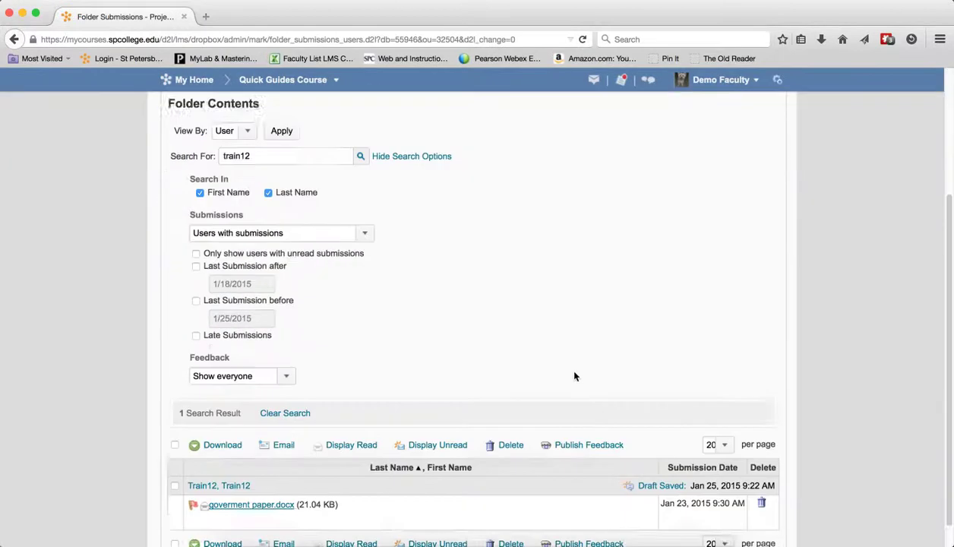
scroll(575, 376, down, 1)
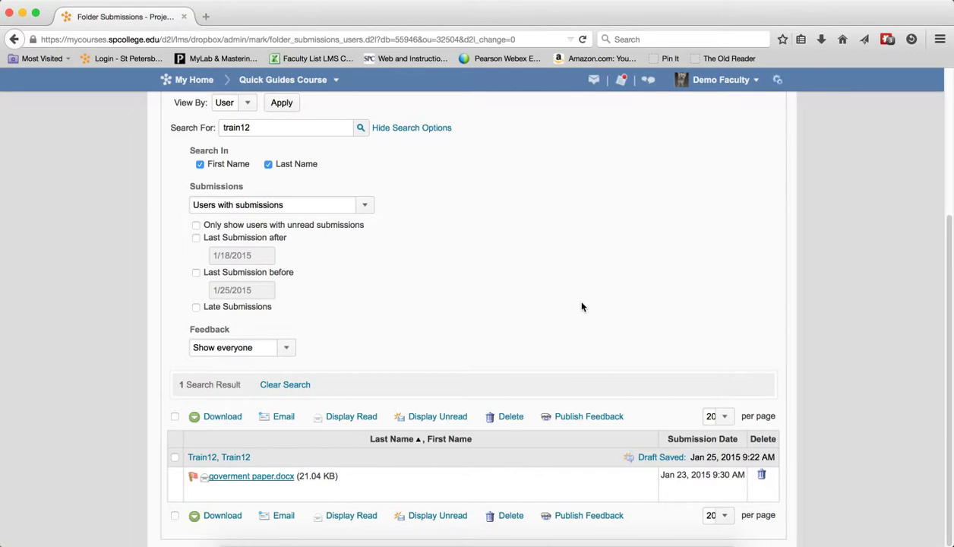
scroll(593, 304, up, 1)
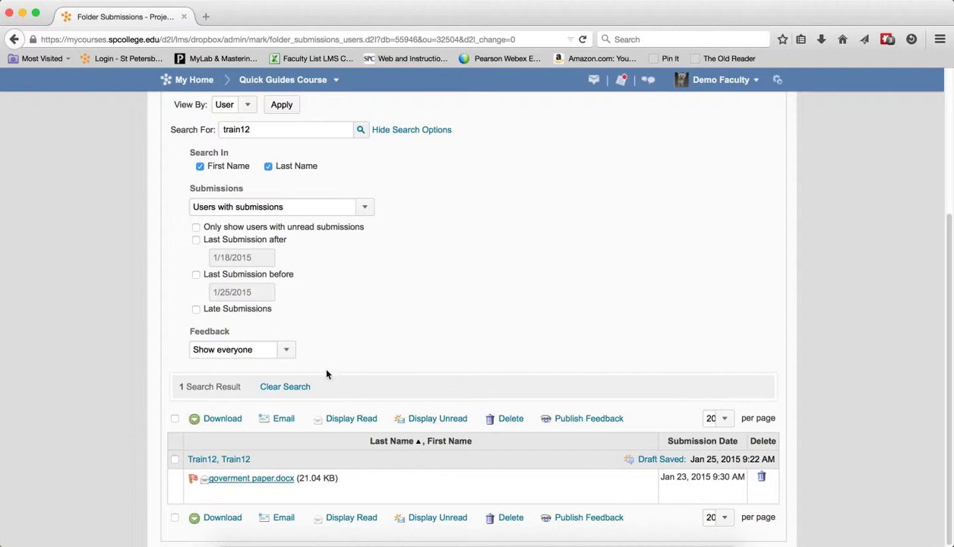
click(283, 388)
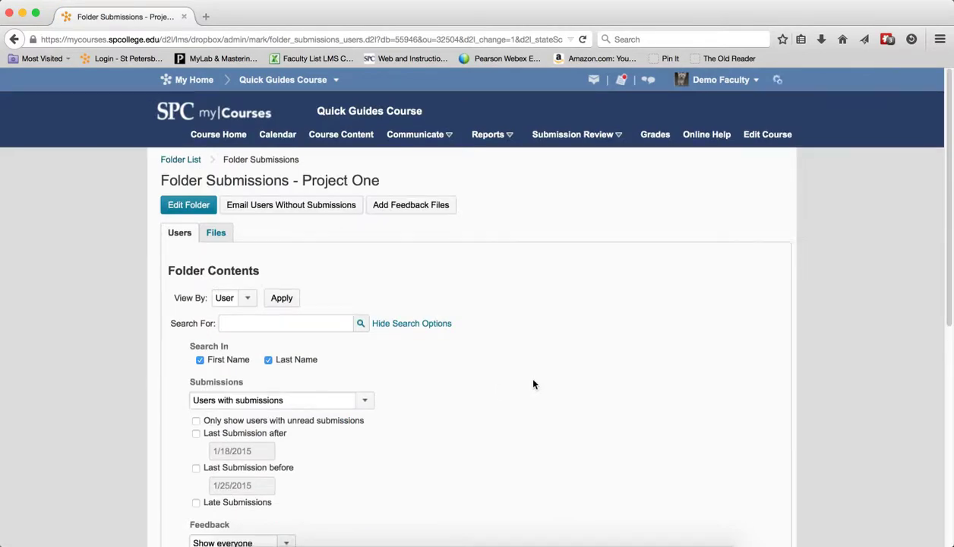
Step: Switch the Submissions filter to Show everyone and rerun the search
scroll(532, 384, down, 4)
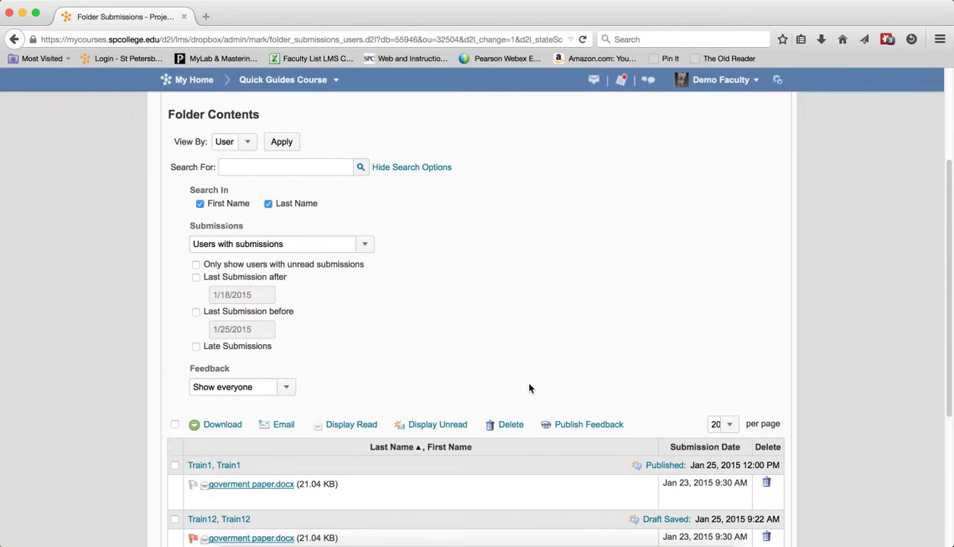
click(365, 245)
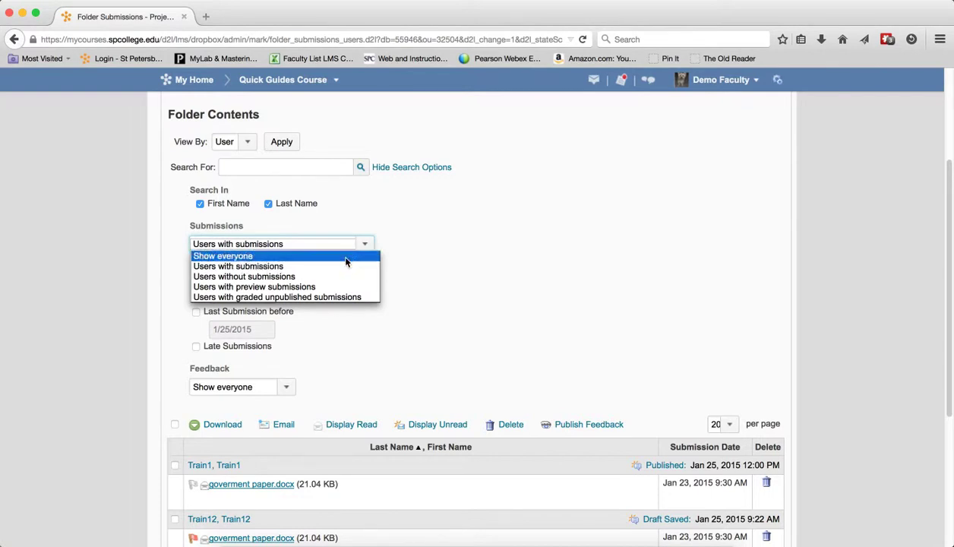
click(339, 256)
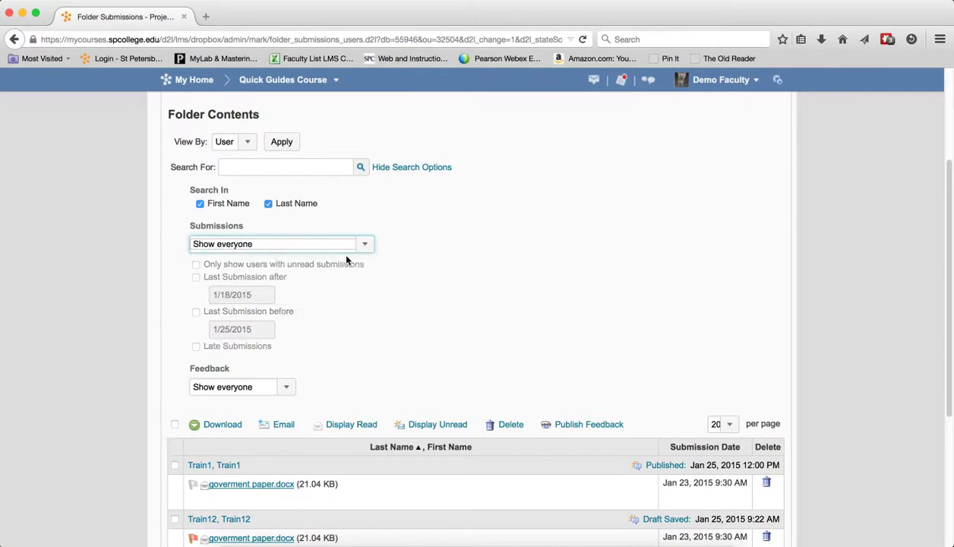
click(362, 169)
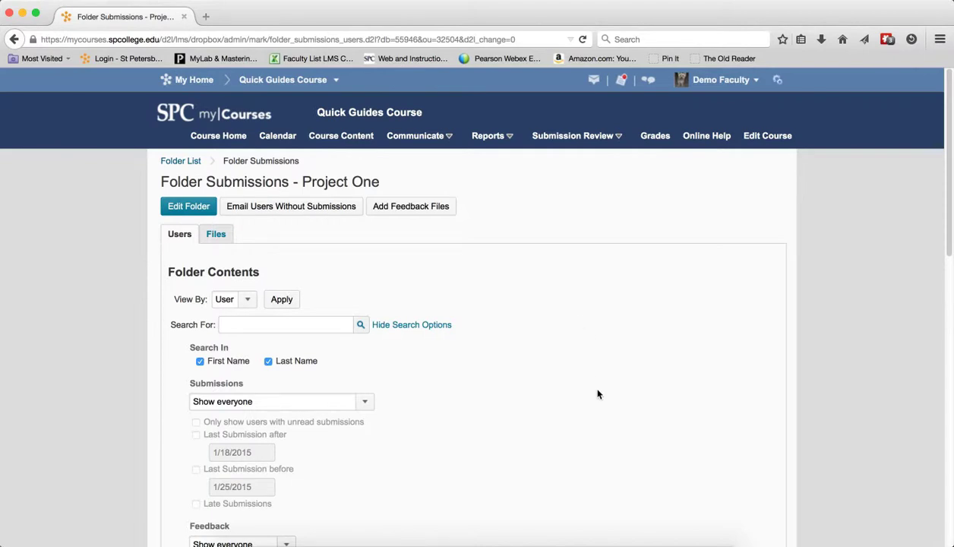
Step: Set results to 50 per page so all 36 users appear together
scroll(597, 394, down, 5)
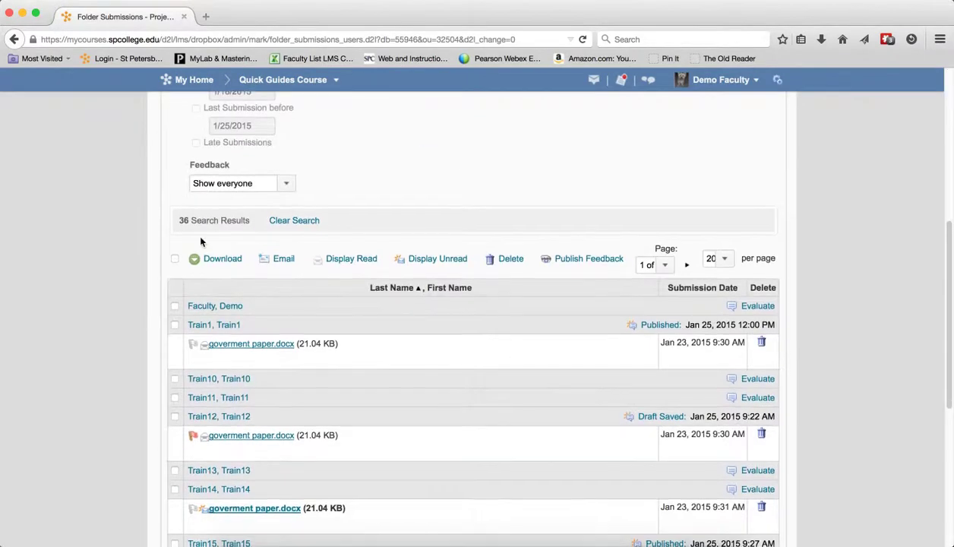
scroll(477, 323, down, 4)
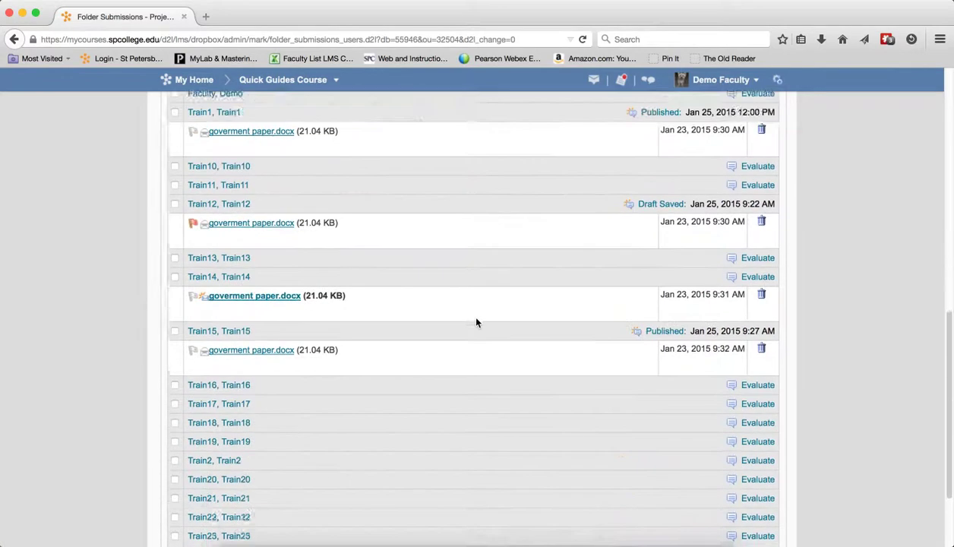
scroll(476, 323, down, 1)
scroll(477, 323, up, 6)
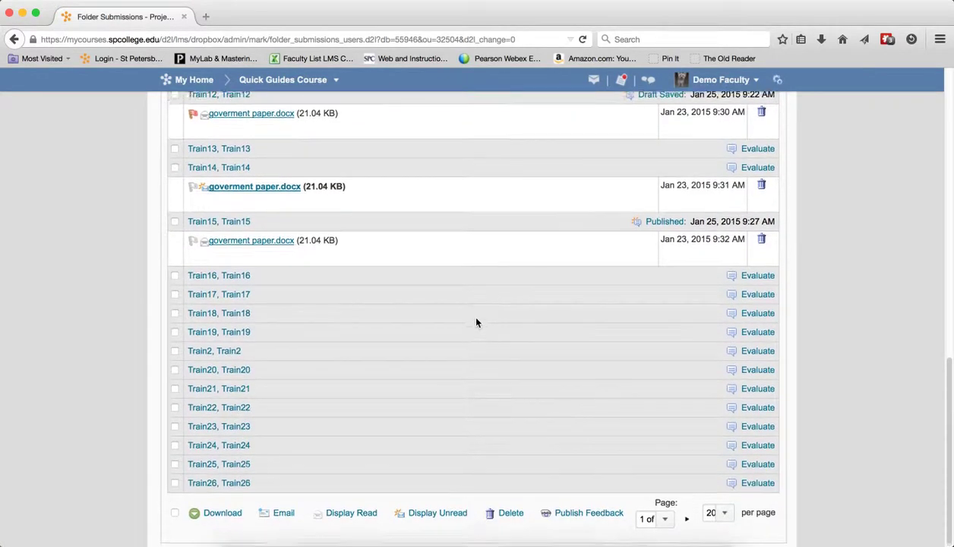
scroll(551, 340, up, 3)
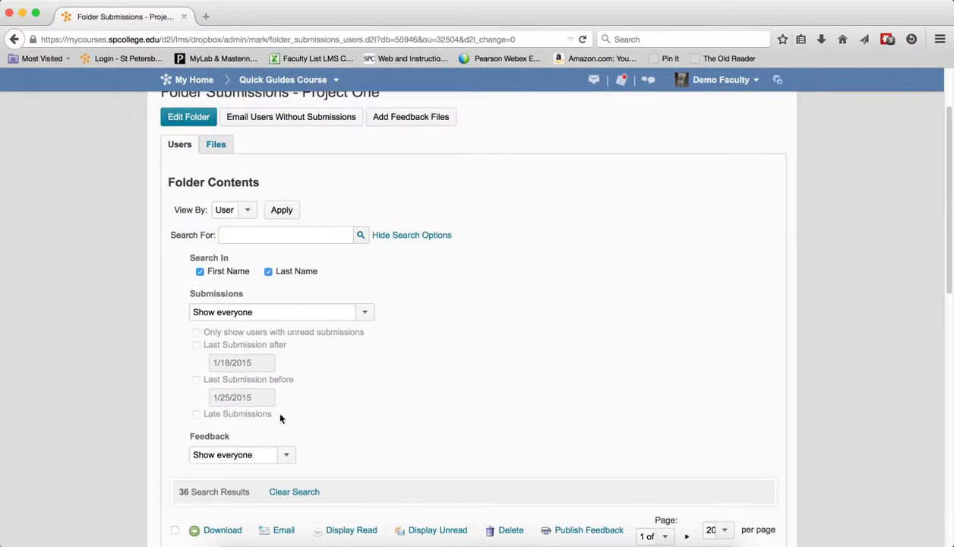
click(725, 530)
click(723, 504)
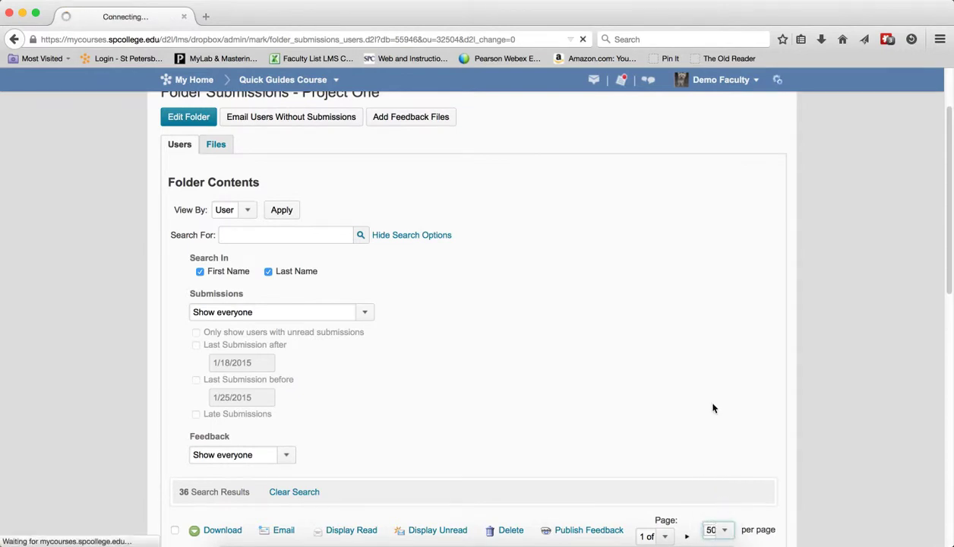
scroll(712, 407, down, 15)
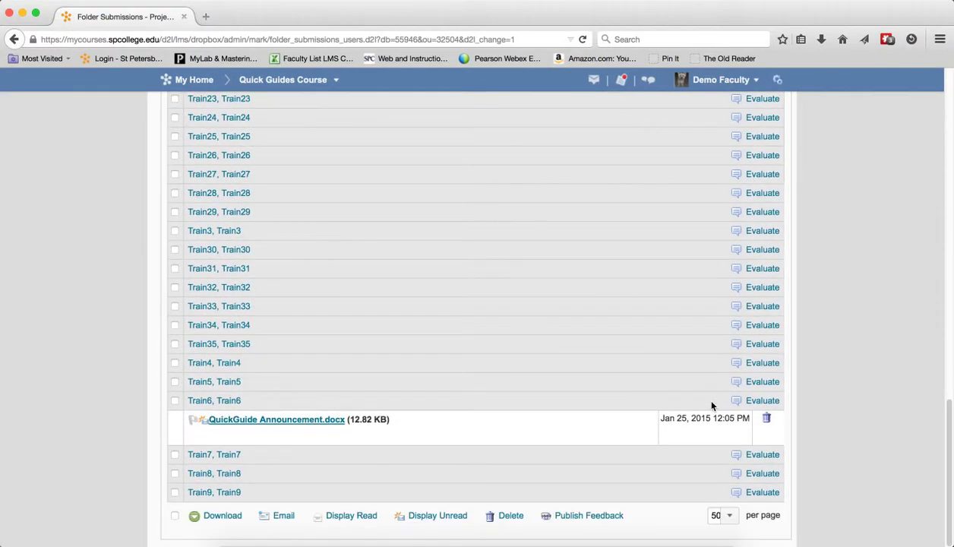
scroll(712, 405, up, 15)
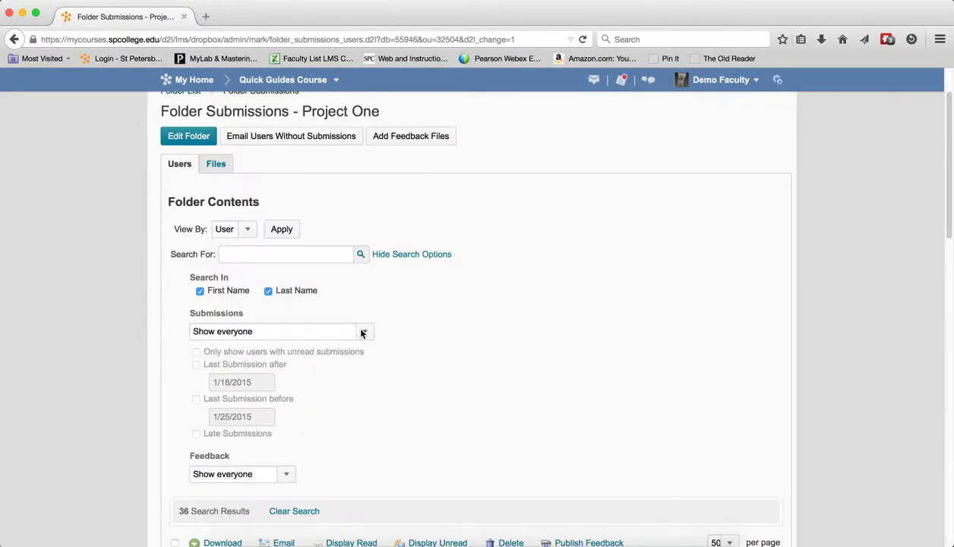
Step: Filter the Submissions dropdown to users without submissions and run the search
click(363, 333)
click(357, 364)
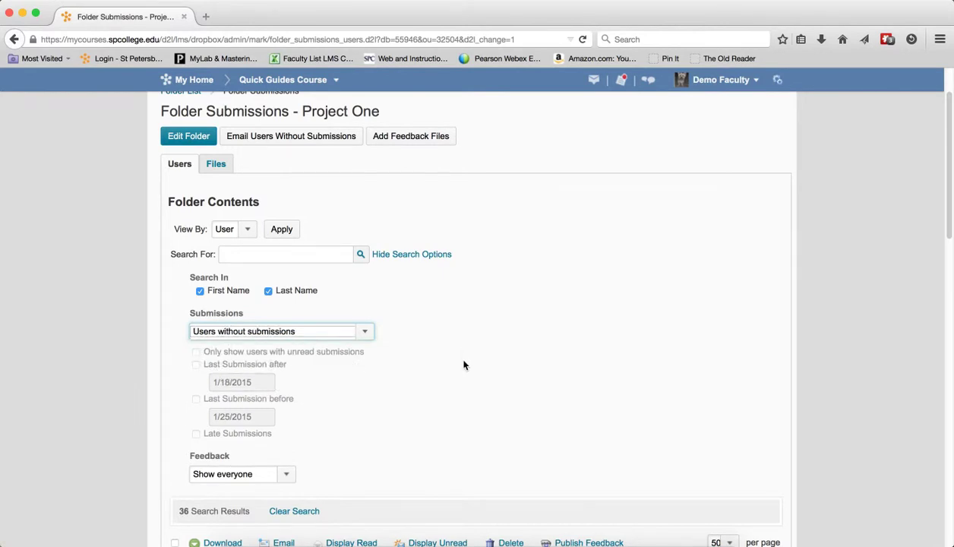
click(361, 254)
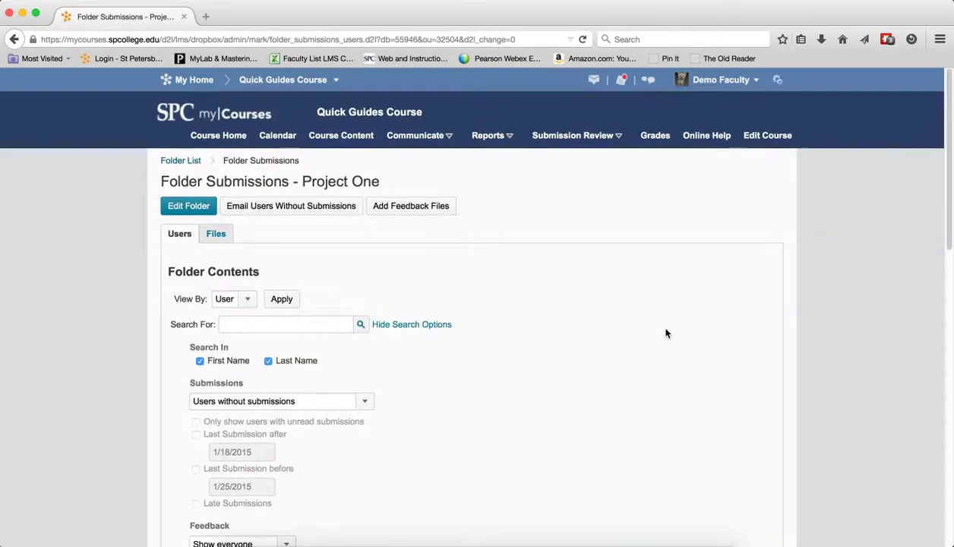
scroll(665, 332, down, 10)
scroll(666, 332, up, 15)
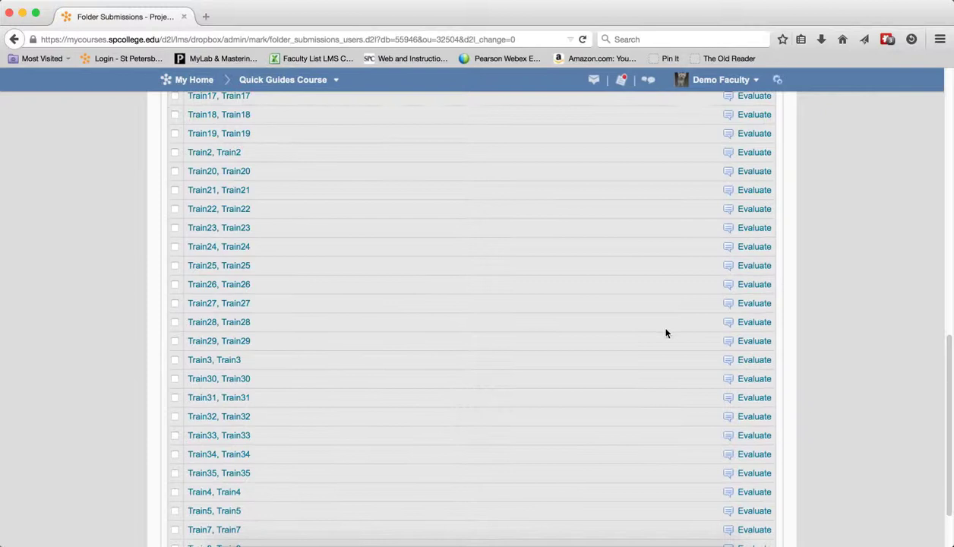
Step: Filter to 'Users with preview submissions' and search, returning 0 results
click(363, 400)
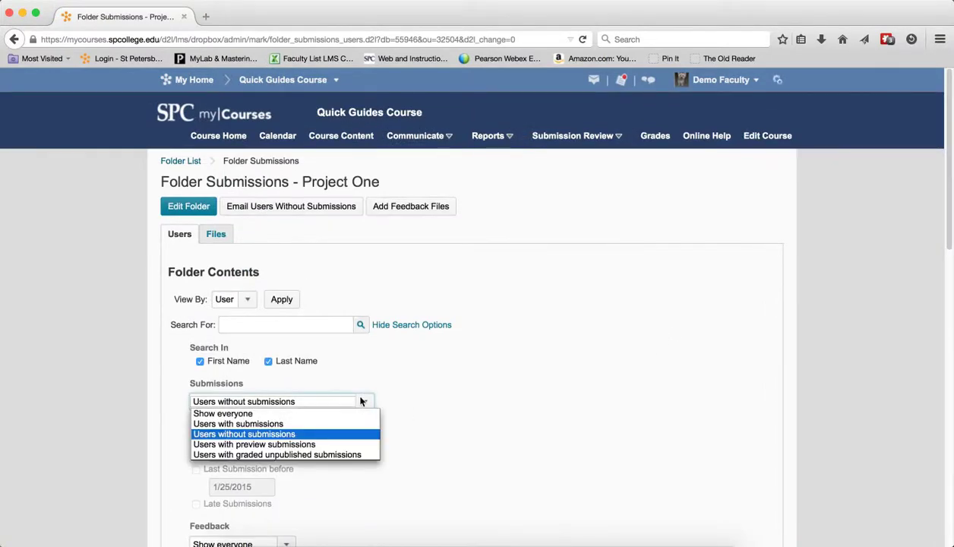
click(352, 447)
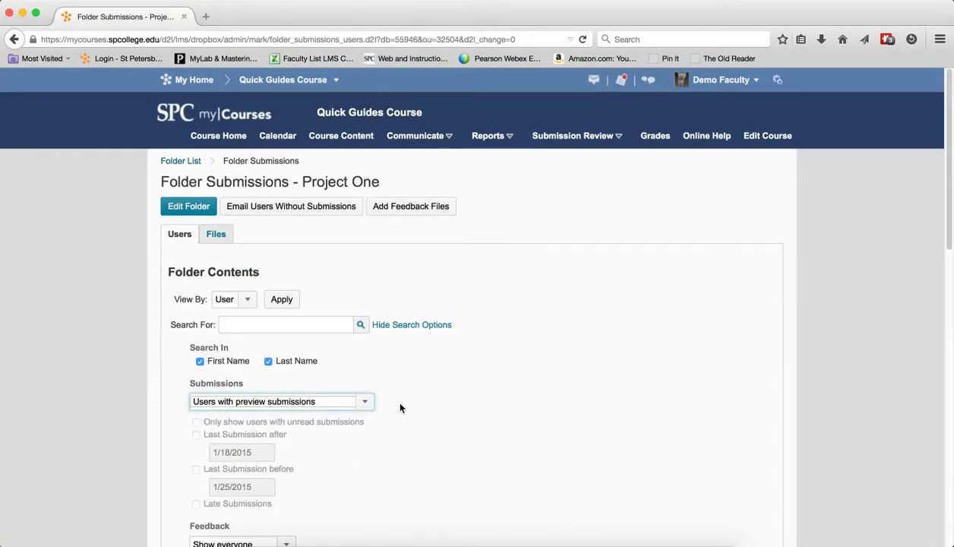
click(359, 326)
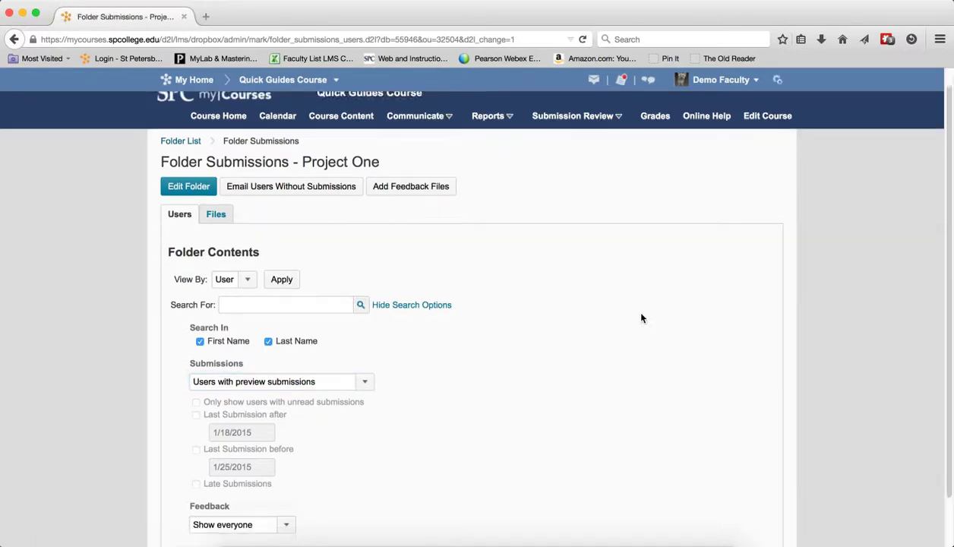
scroll(641, 318, down, 1)
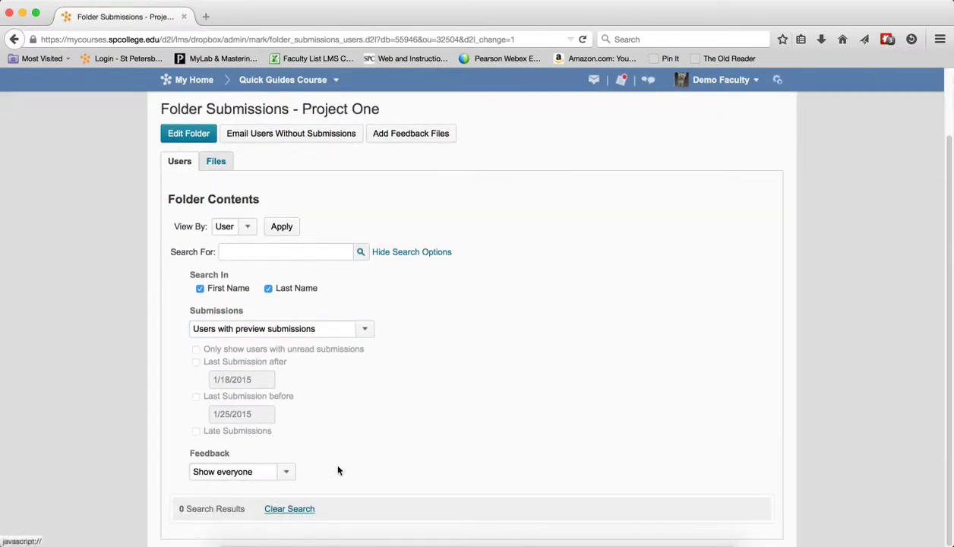
Step: Search for 'Users with graded unpublished submissions', review the one feedback-draft result, then clear the search
click(368, 329)
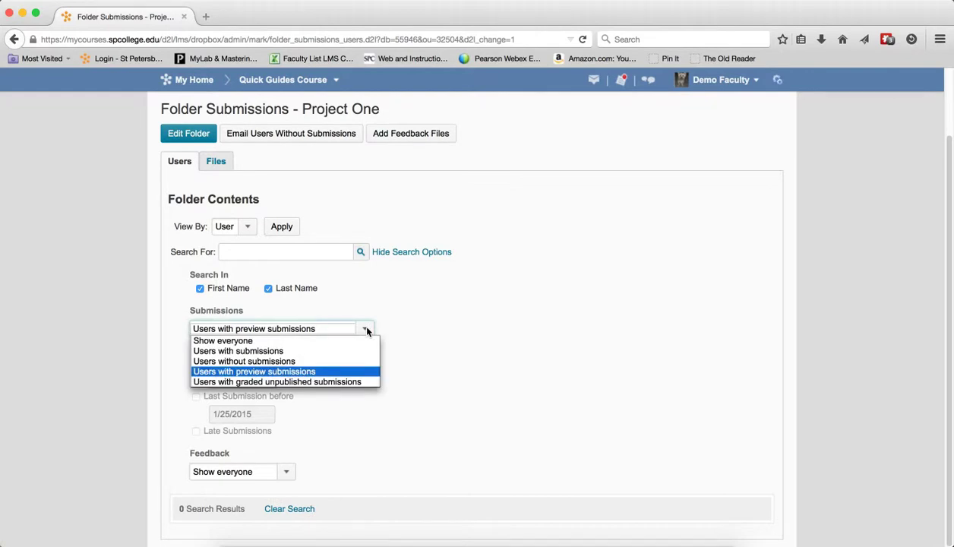
click(370, 382)
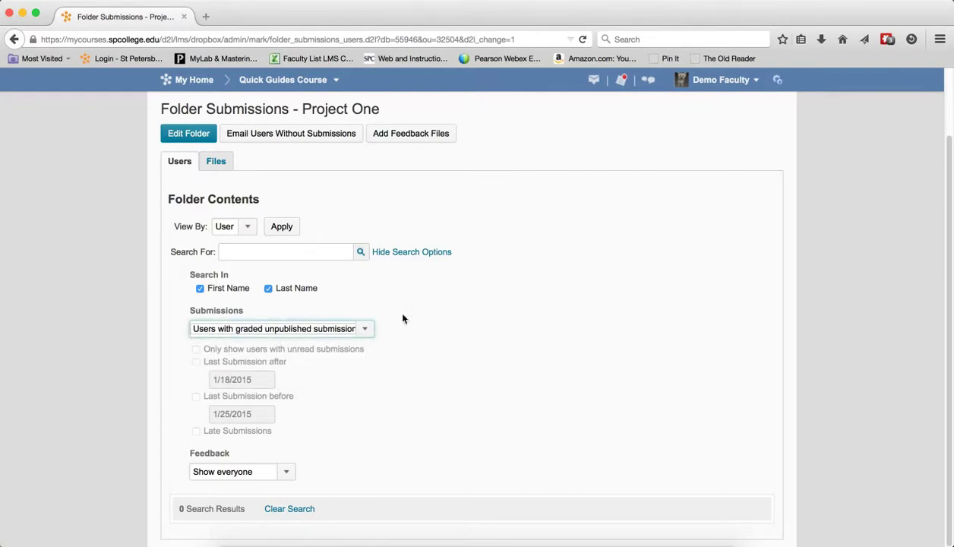
click(361, 252)
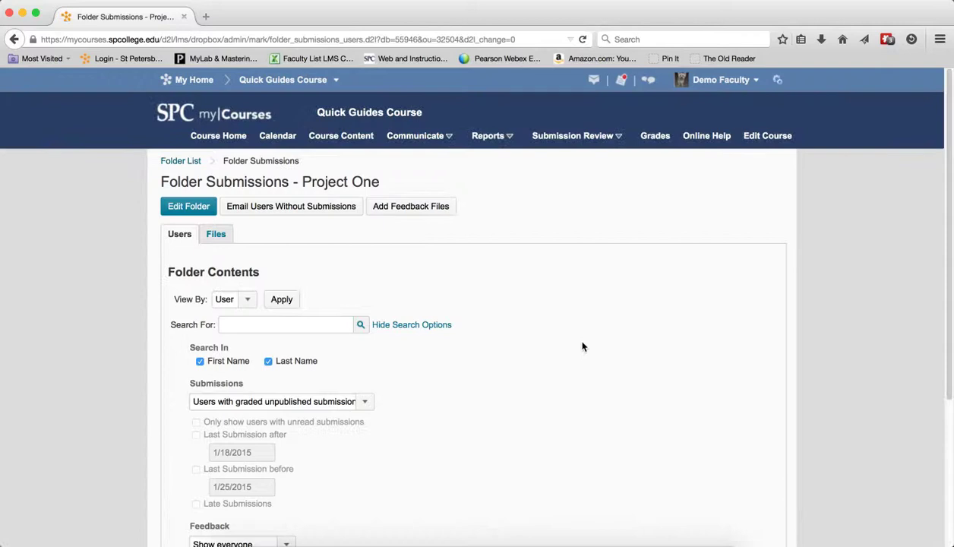
scroll(581, 345, down, 5)
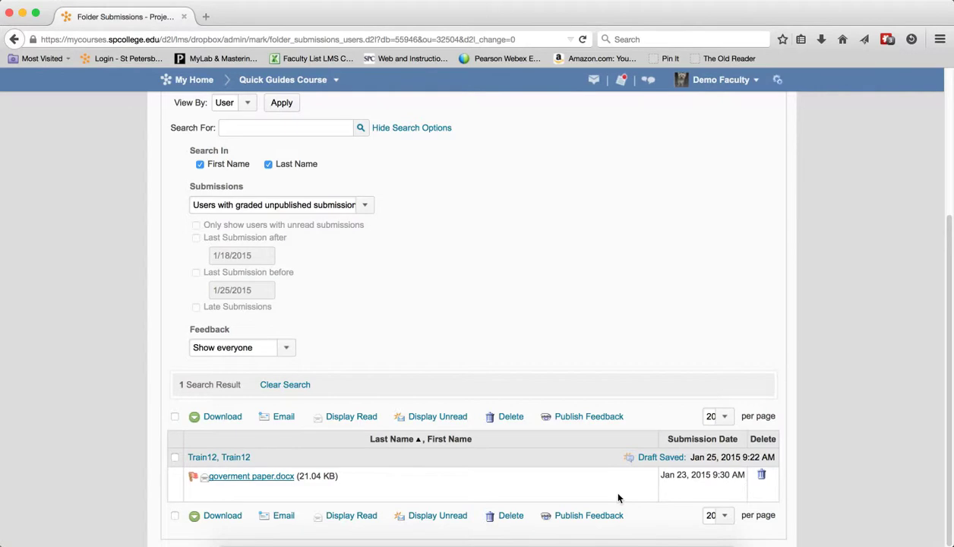
scroll(488, 299, up, 1)
scroll(482, 300, up, 1)
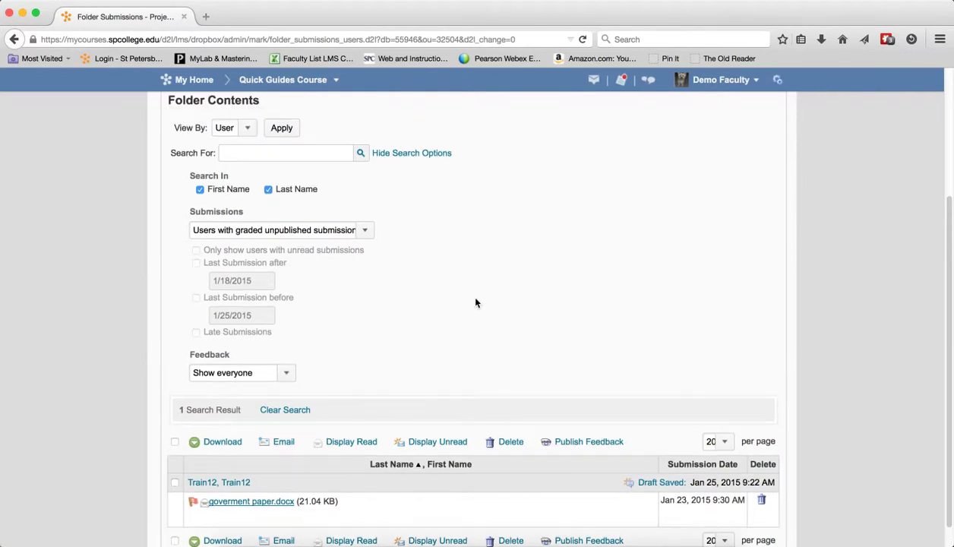
scroll(475, 303, down, 1)
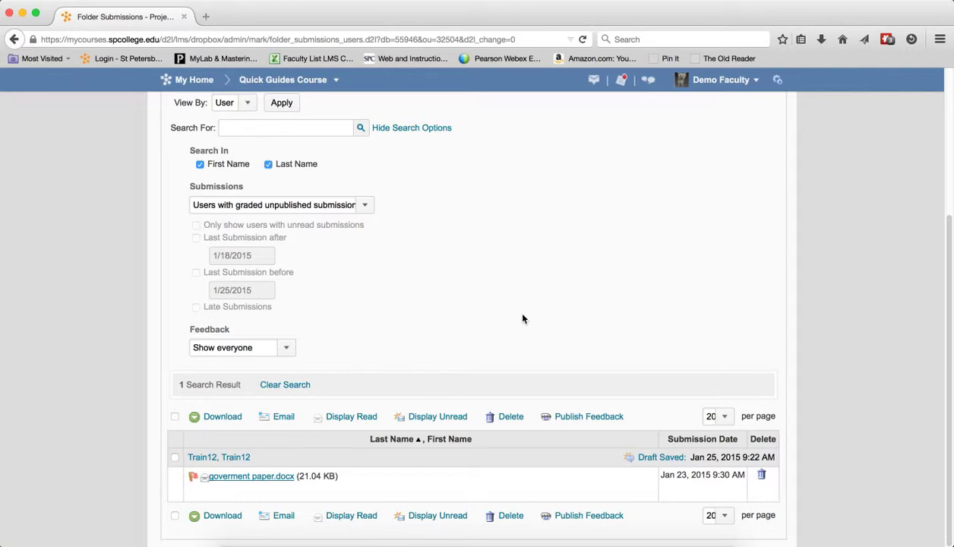
click(303, 385)
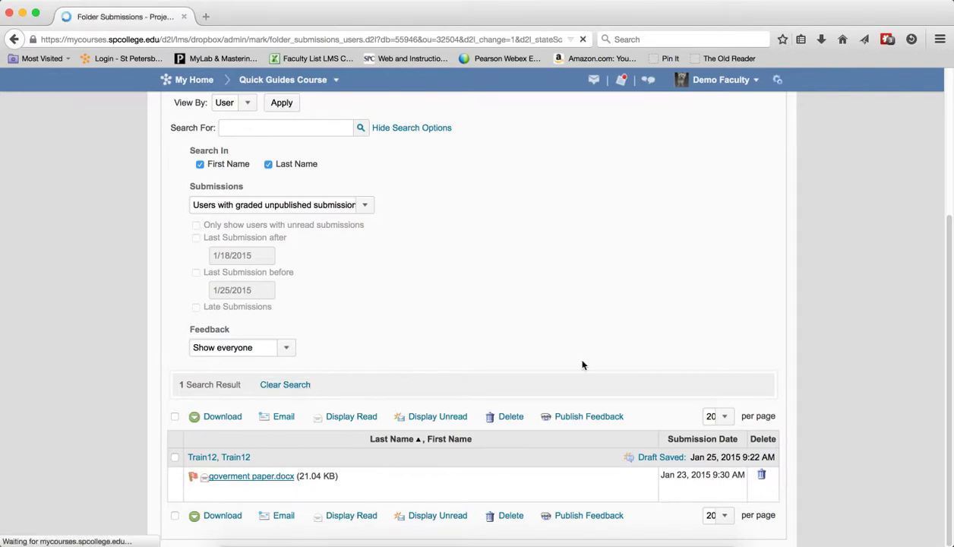
Step: Tick 'Only show users with unread submissions' and search, listing 2 students with .docx files
scroll(583, 366, down, 5)
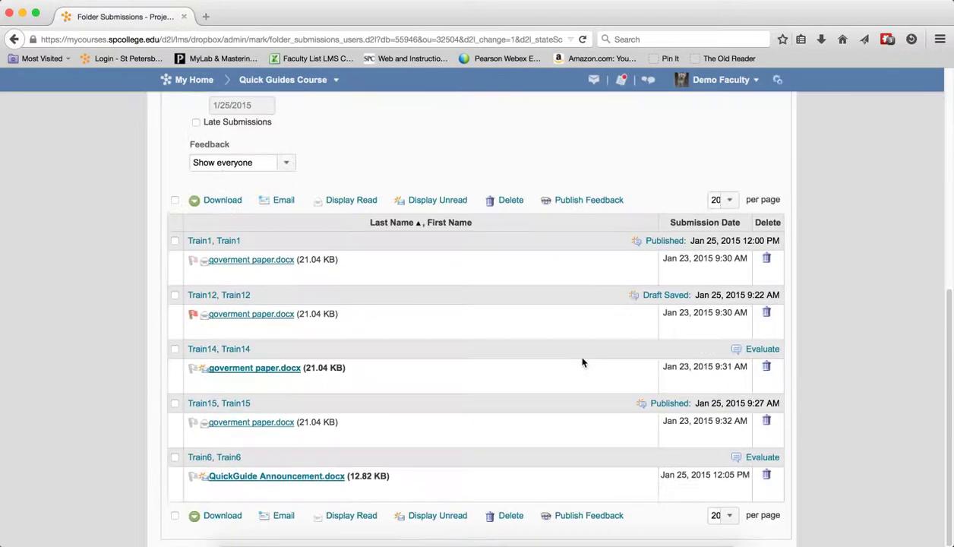
scroll(583, 363, up, 1)
scroll(583, 363, up, 1)
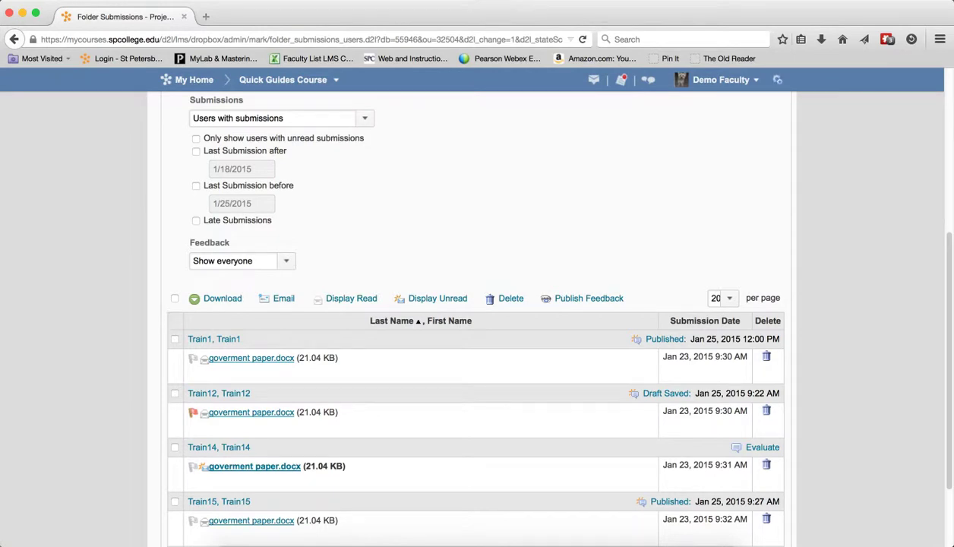
scroll(630, 372, up, 5)
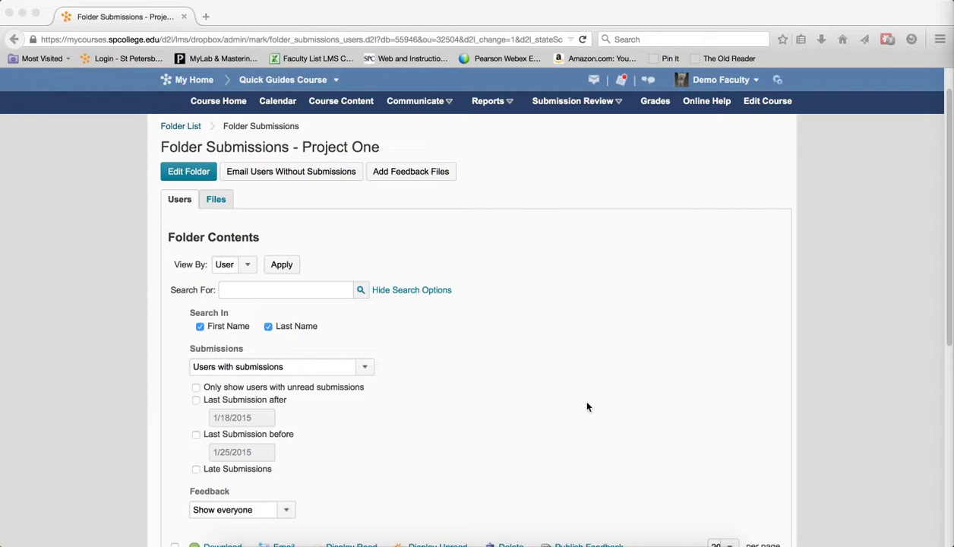
scroll(596, 427, down, 1)
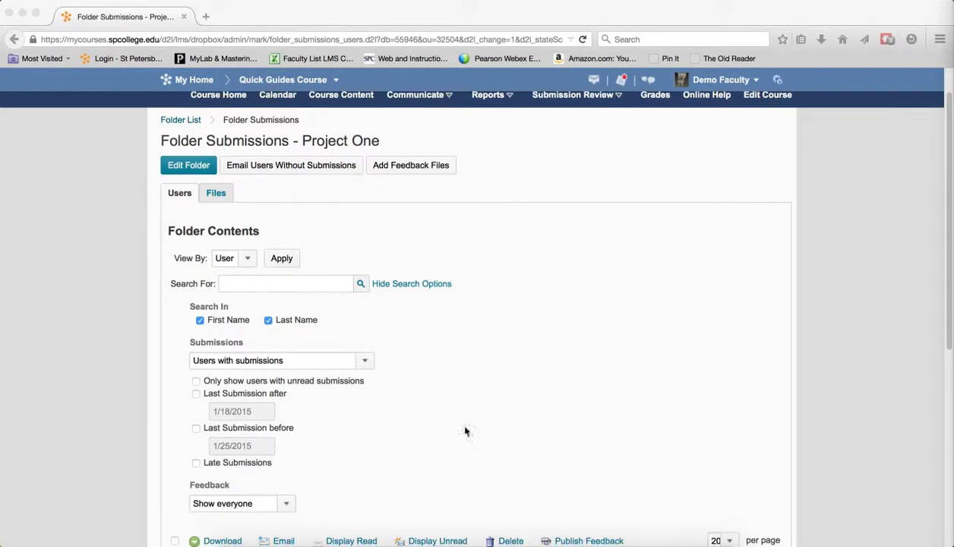
click(196, 383)
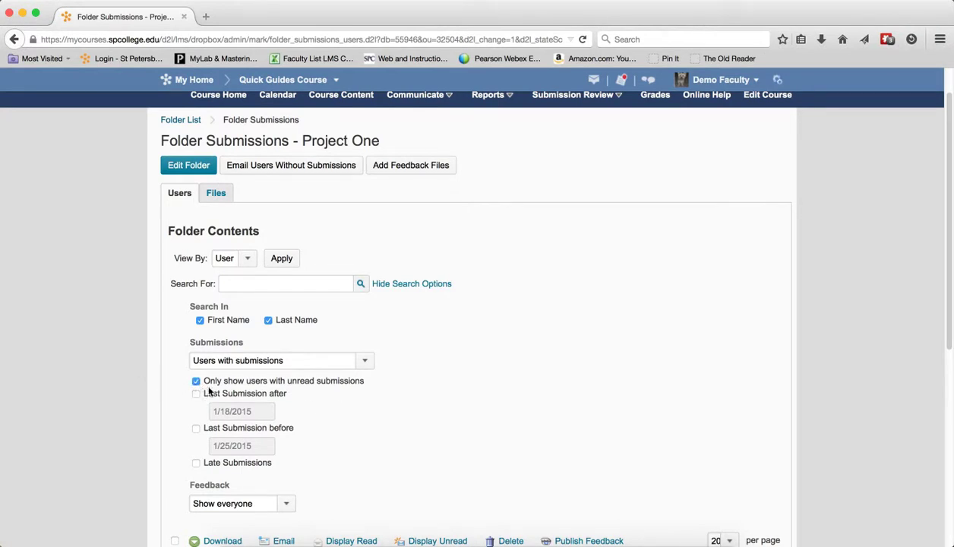
click(362, 284)
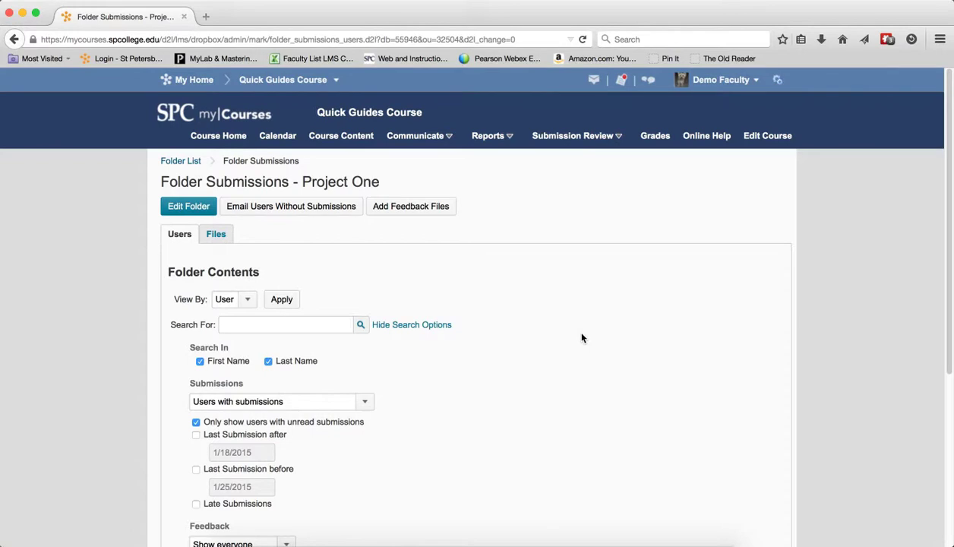
scroll(582, 338, down, 5)
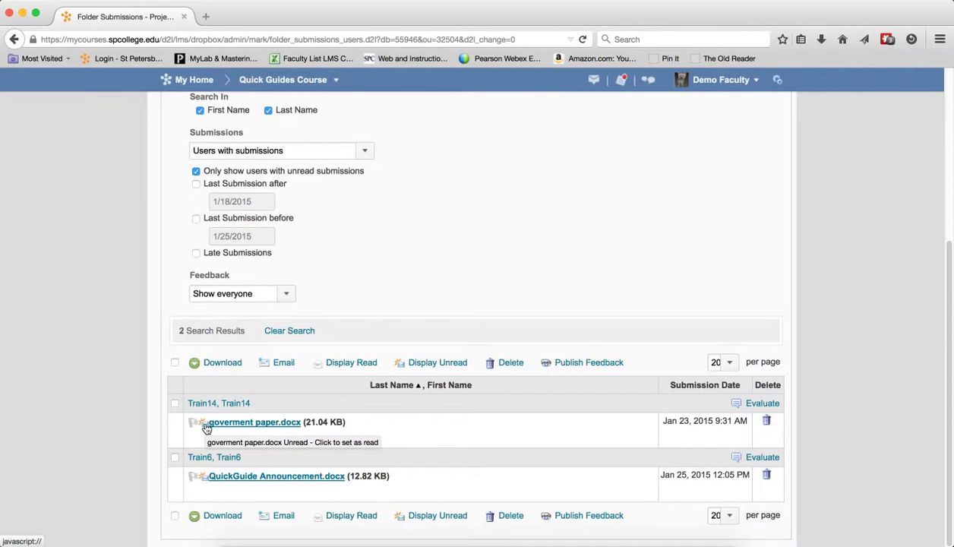
scroll(468, 283, up, 1)
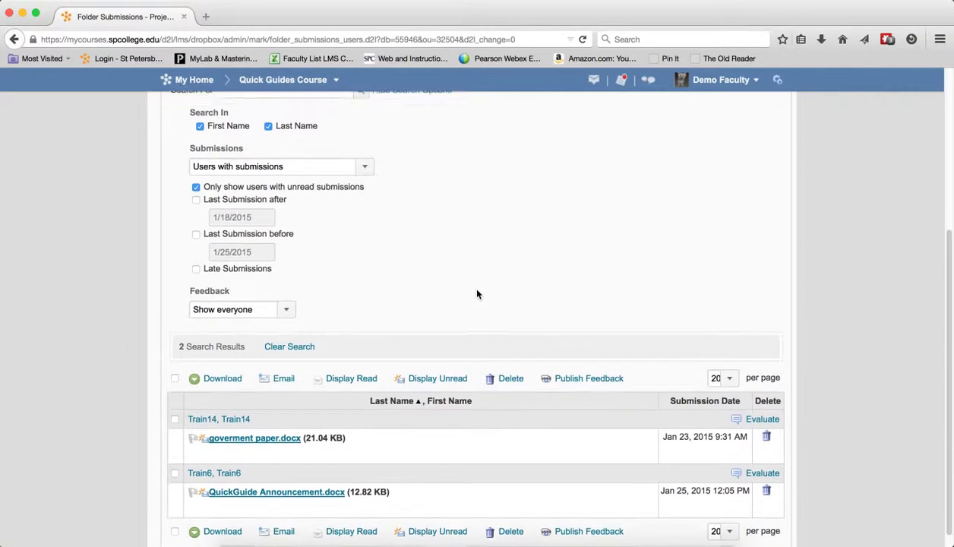
scroll(474, 295, up, 3)
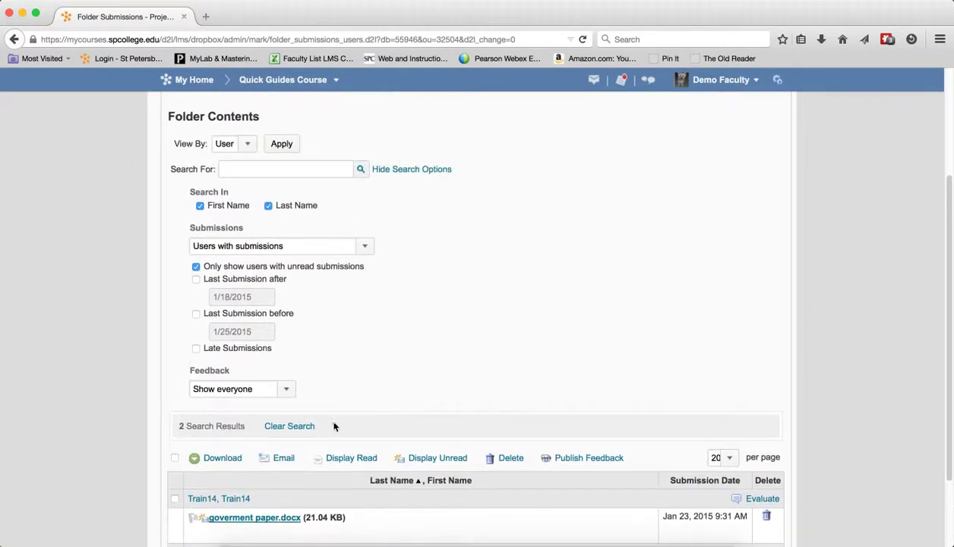
Step: Clear the previous search, search for last submissions after 1/24/2015, then clear again
click(298, 428)
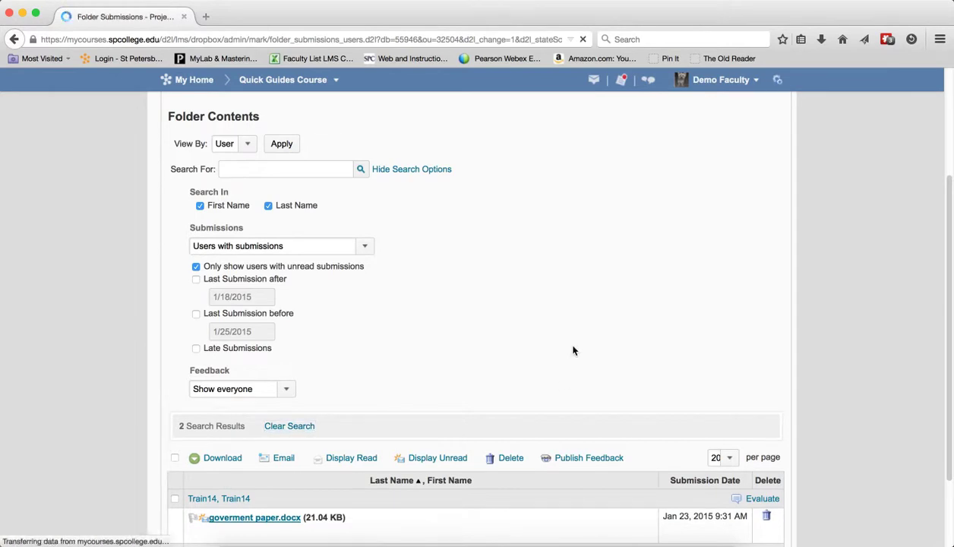
scroll(574, 349, down, 5)
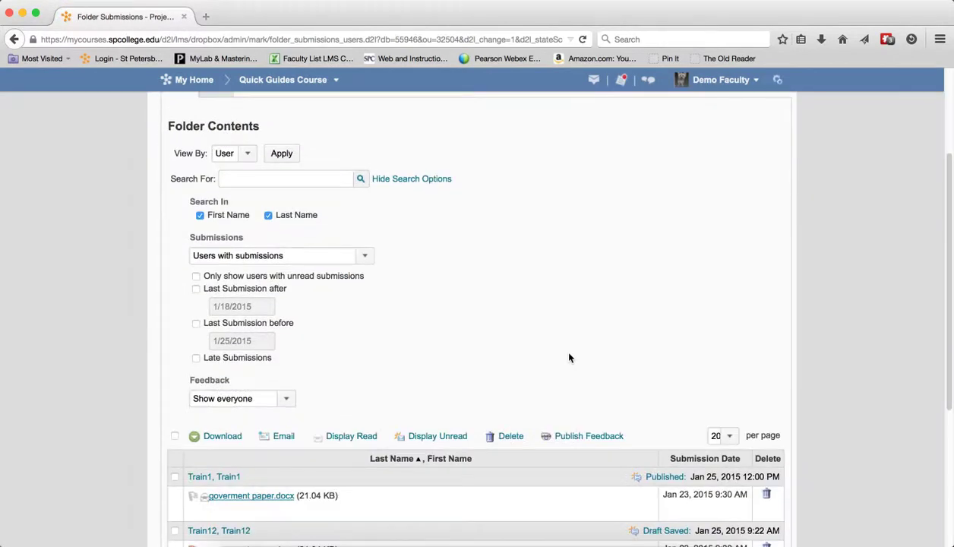
click(196, 290)
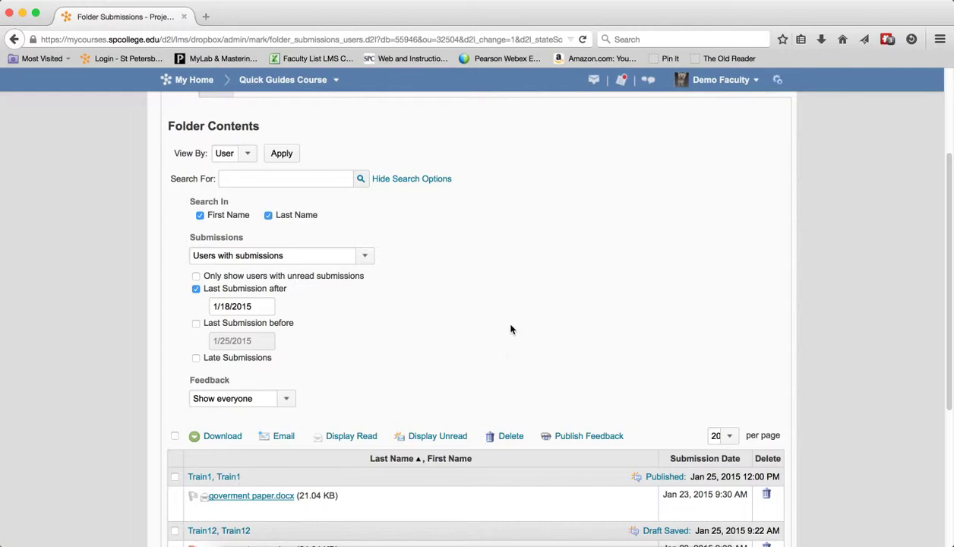
click(240, 307)
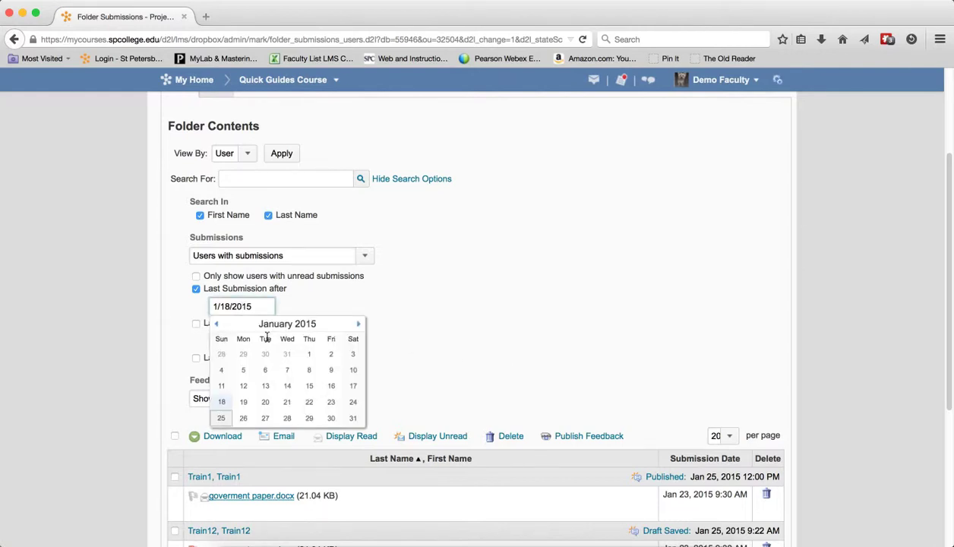
click(352, 401)
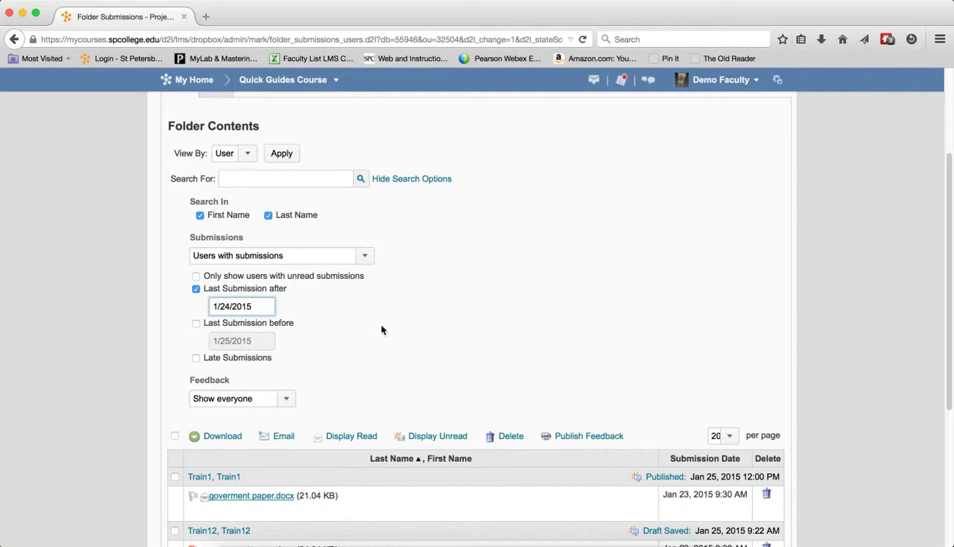
click(361, 180)
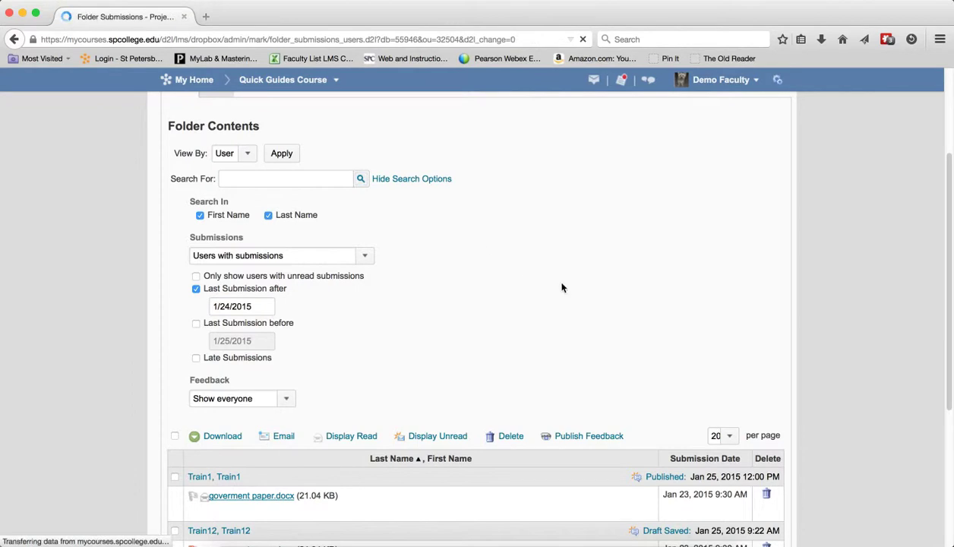
scroll(566, 292, down, 5)
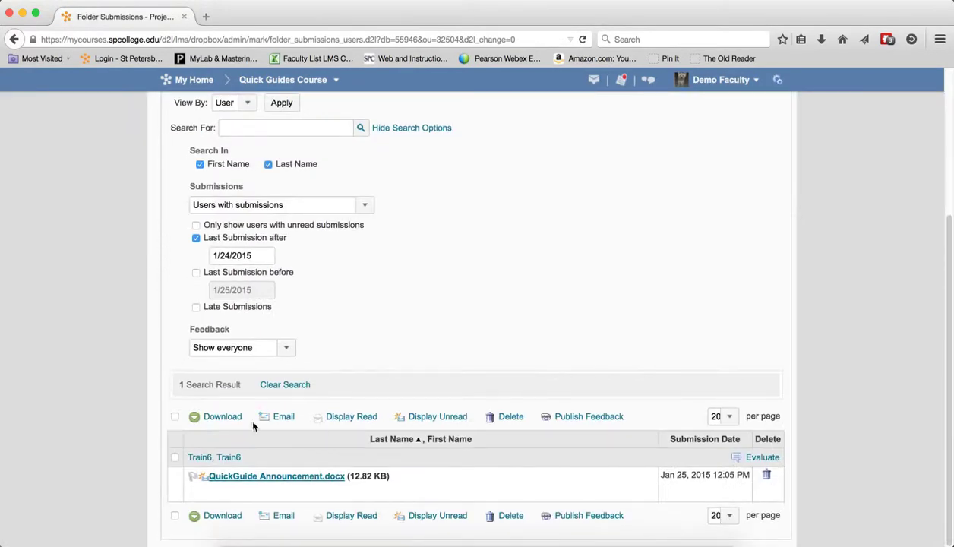
click(287, 386)
Step: Search for last submissions before 1/22/2015, find 0 results, and clear the search
scroll(494, 338, down, 1)
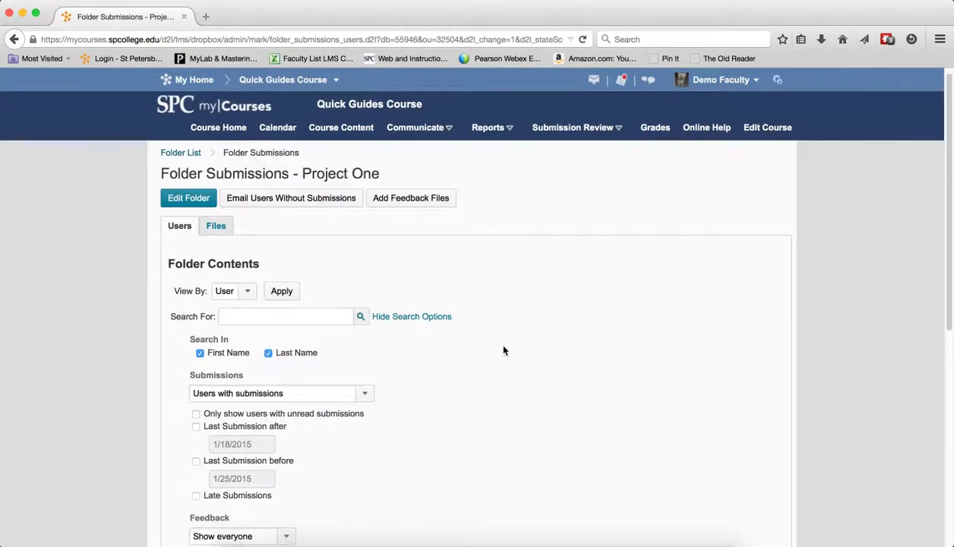
click(196, 447)
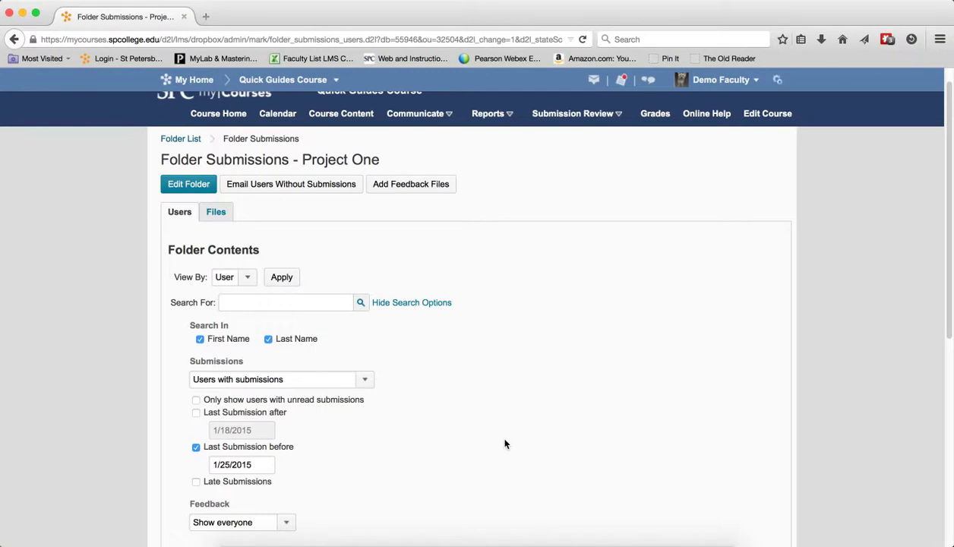
click(238, 465)
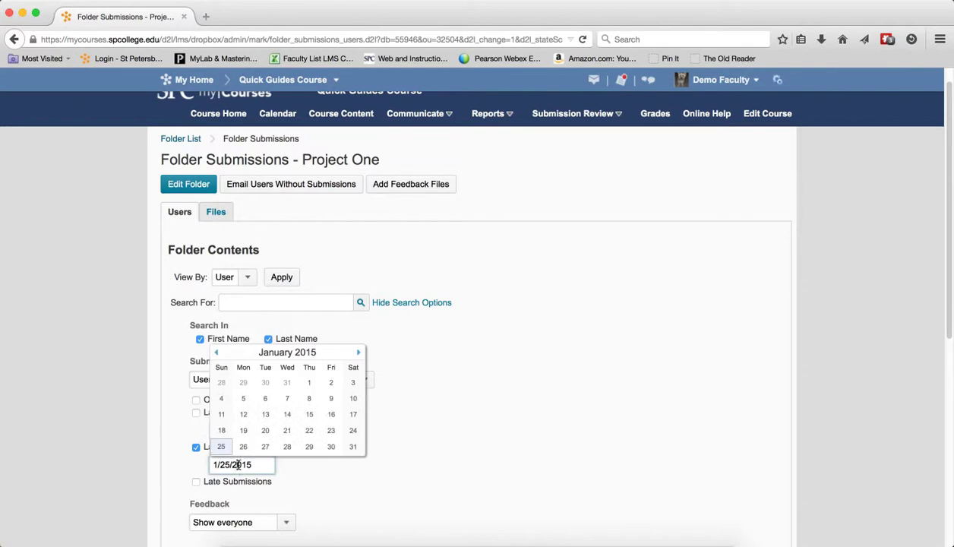
click(310, 432)
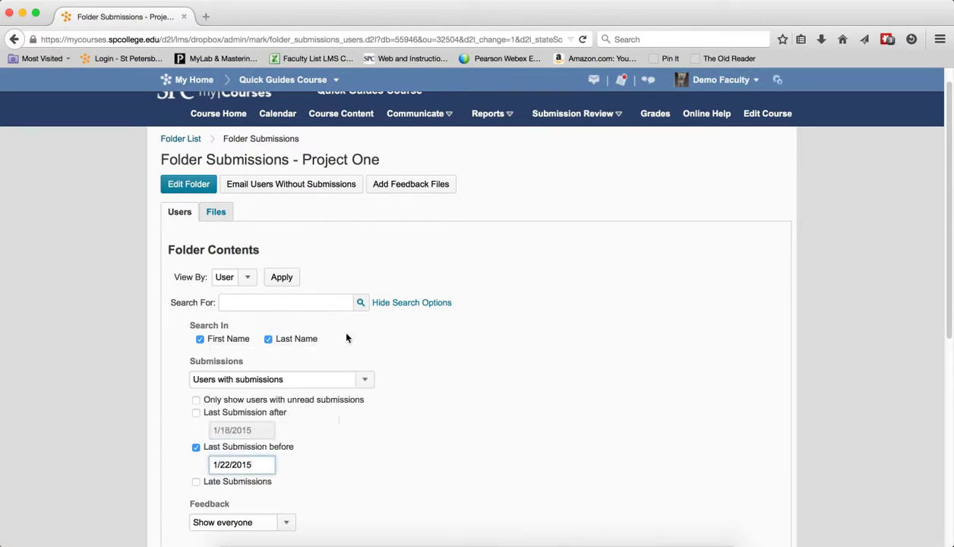
click(361, 302)
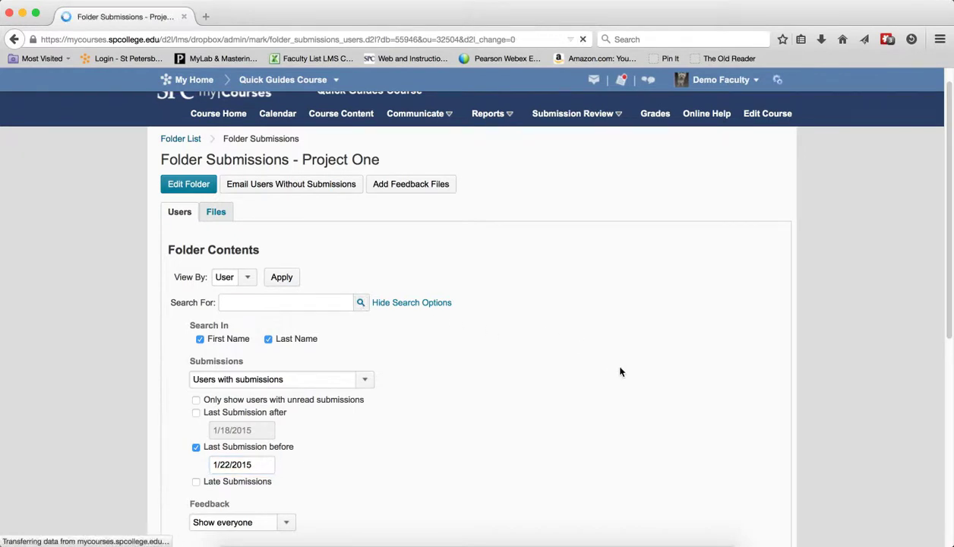
scroll(623, 375, down, 2)
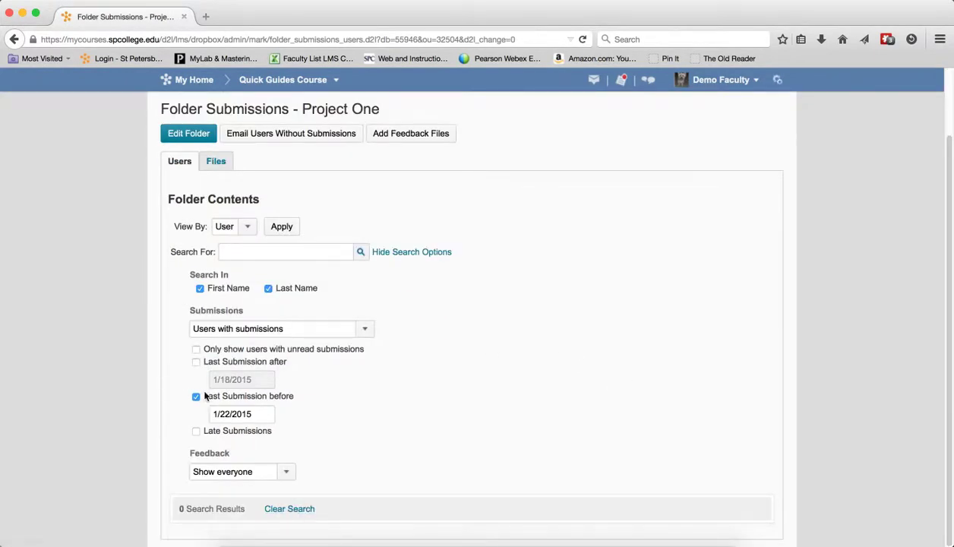
click(293, 507)
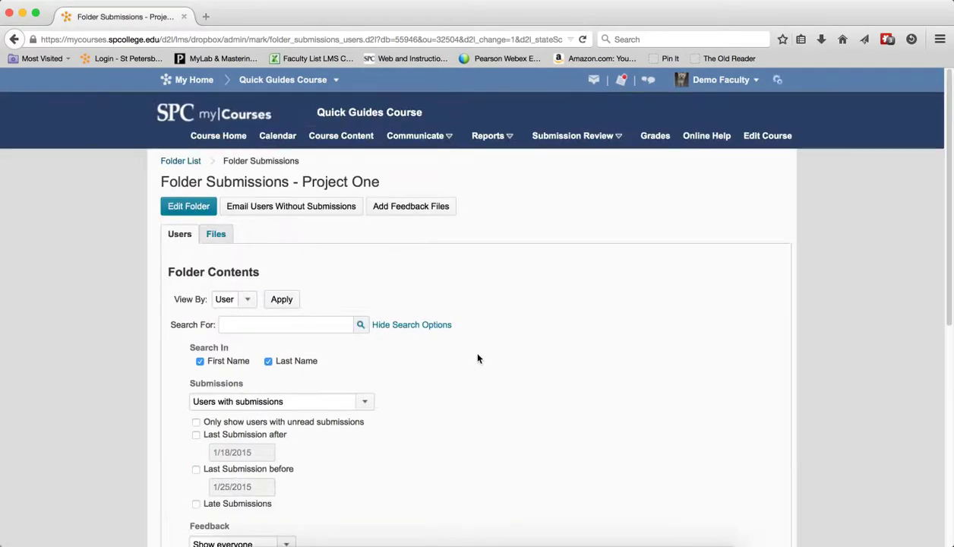
Step: Check Late Submissions and search, review the 5 late users, then clear the search
scroll(477, 358, down, 3)
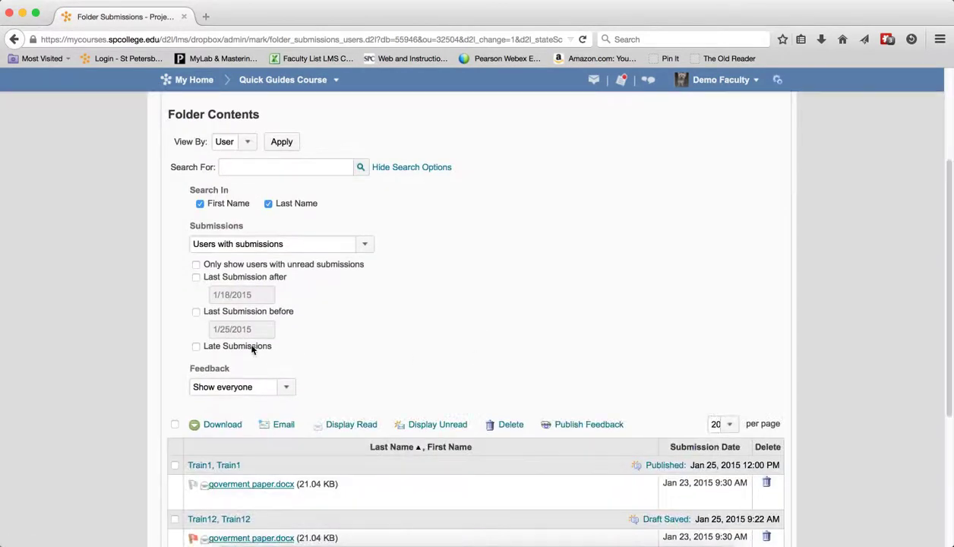
click(196, 346)
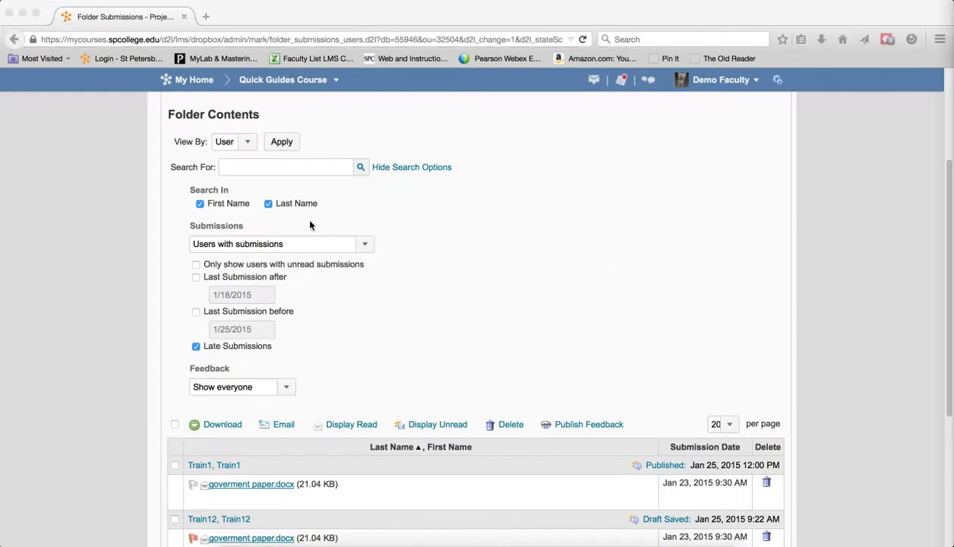
click(361, 167)
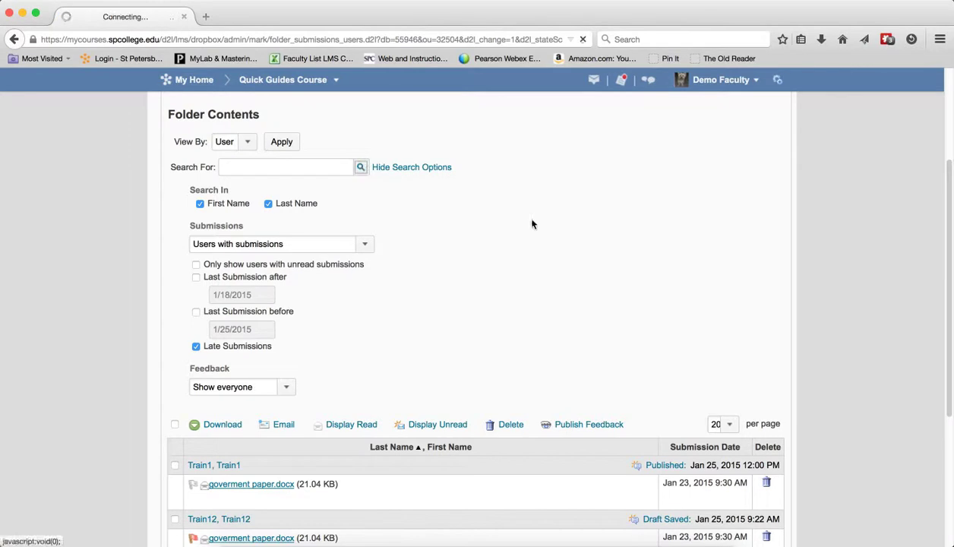
scroll(572, 273, down, 2)
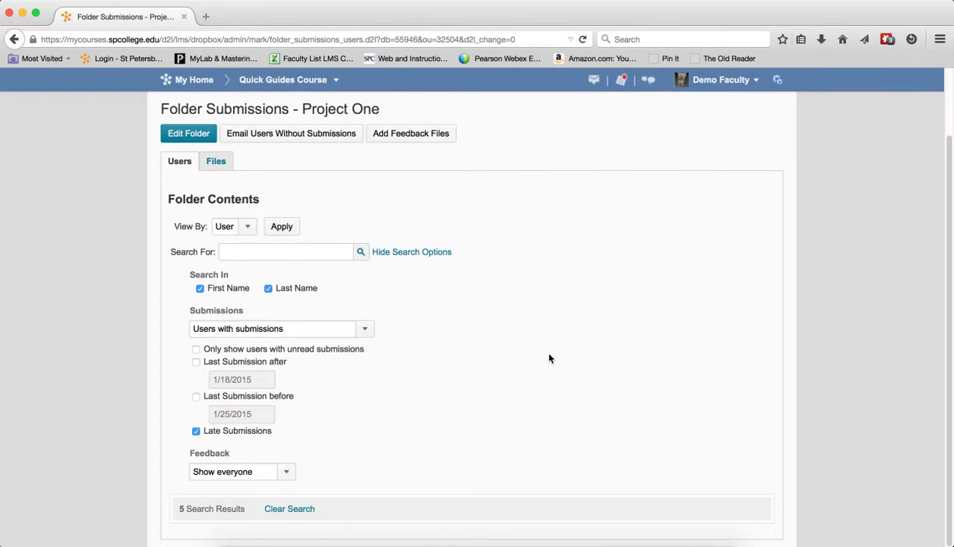
click(289, 510)
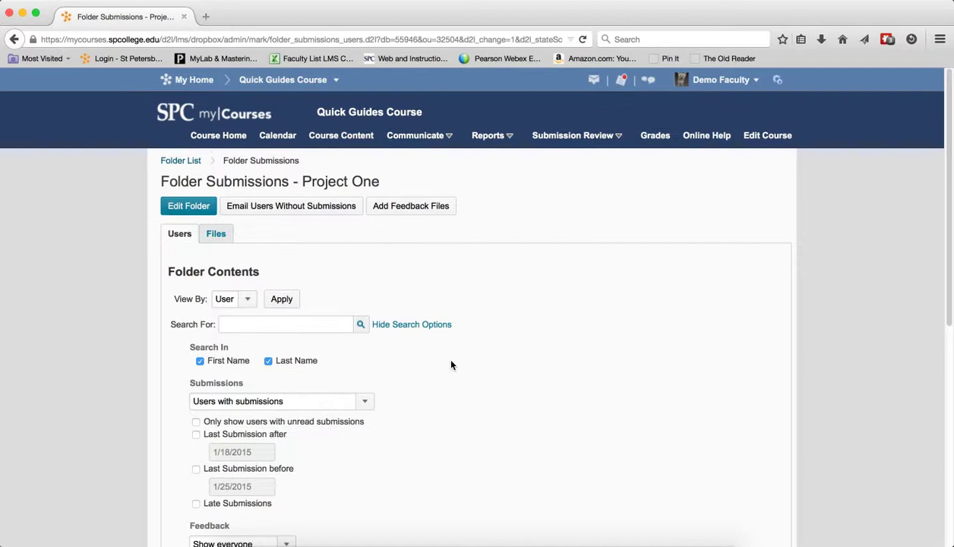
Step: Search Project One submissions for users with feedback, which lists 3 students
scroll(451, 366, down, 3)
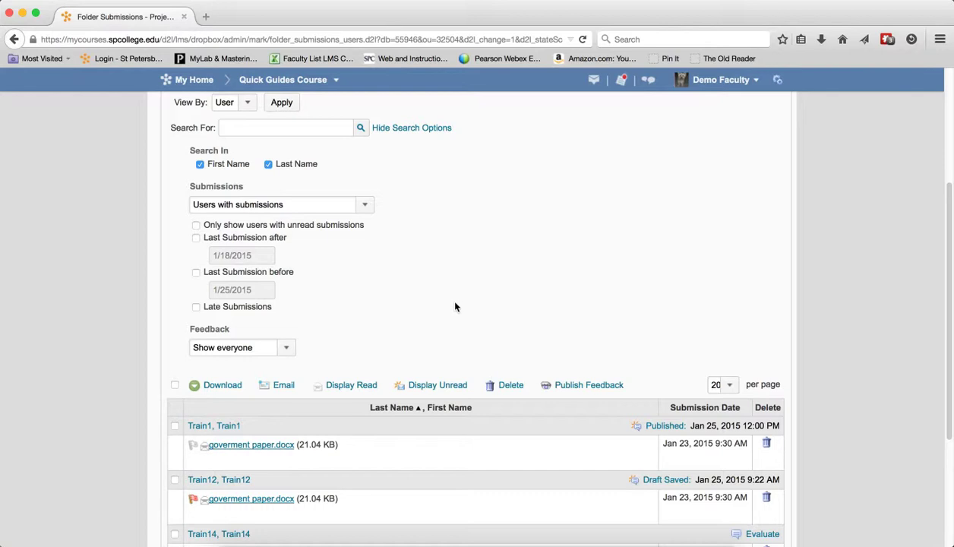
click(286, 348)
click(275, 370)
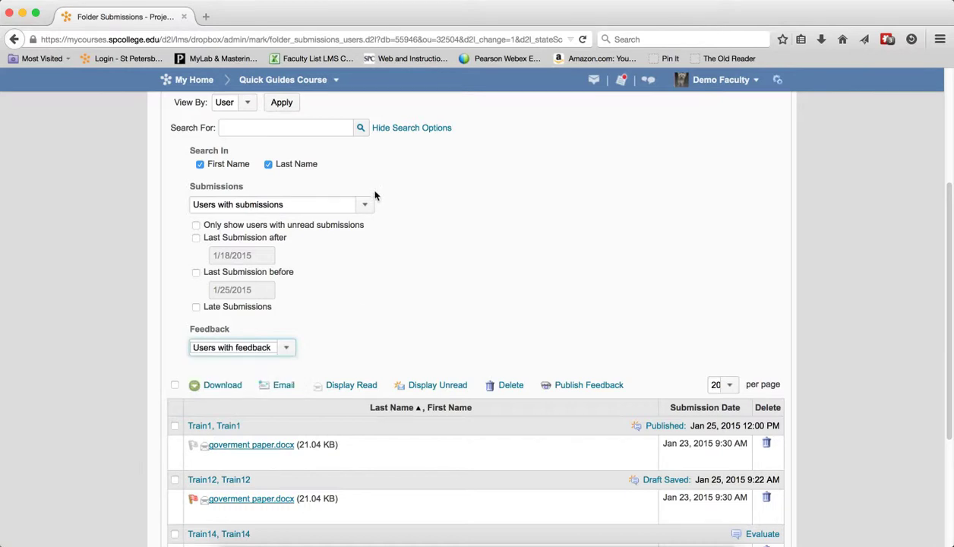
click(360, 128)
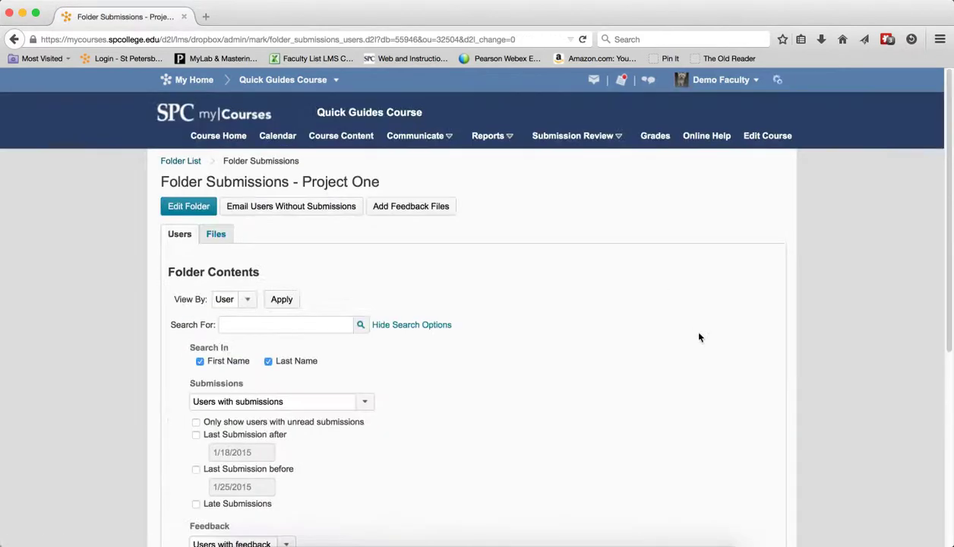
scroll(685, 325, down, 8)
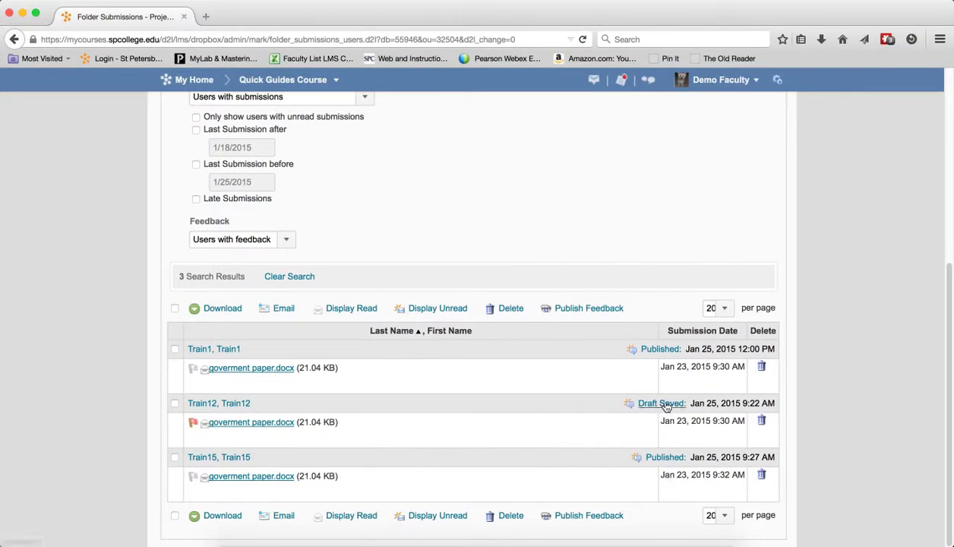
Step: Clear that search and rerun it for users without feedback, showing 2 students awaiting evaluation
click(282, 277)
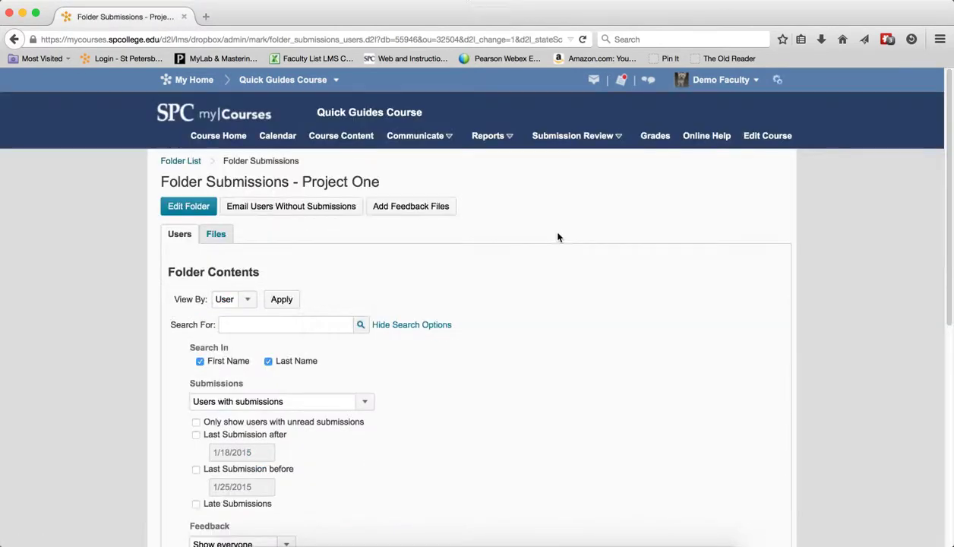
scroll(486, 329, down, 3)
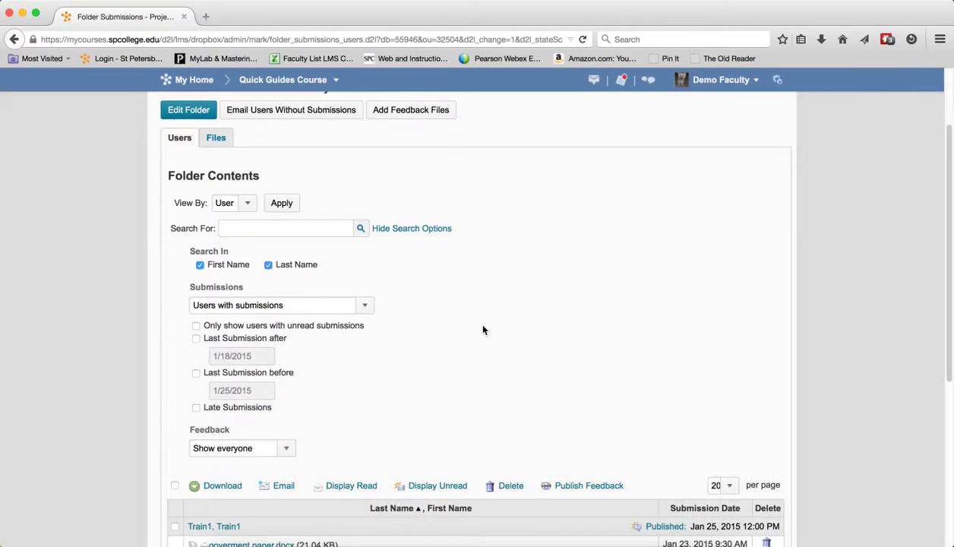
click(288, 447)
click(283, 479)
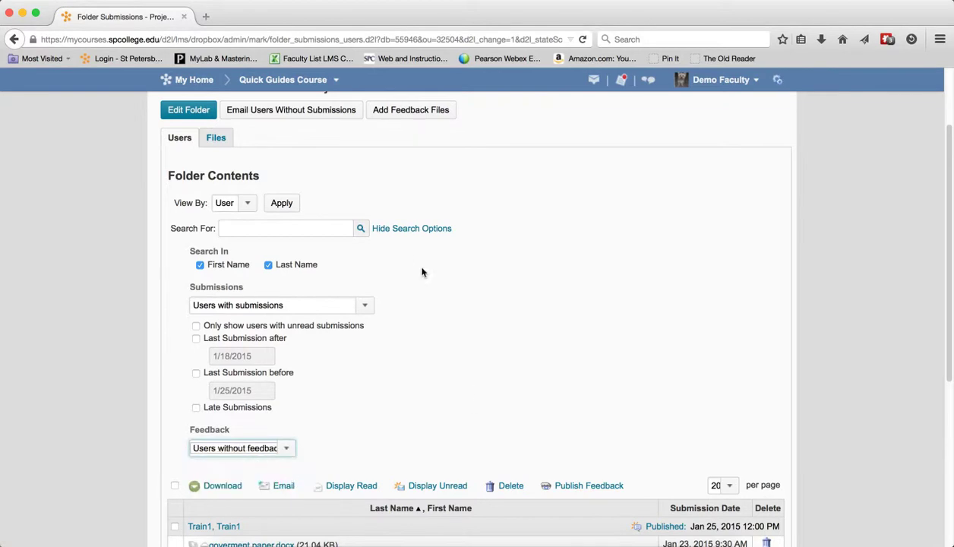
click(360, 228)
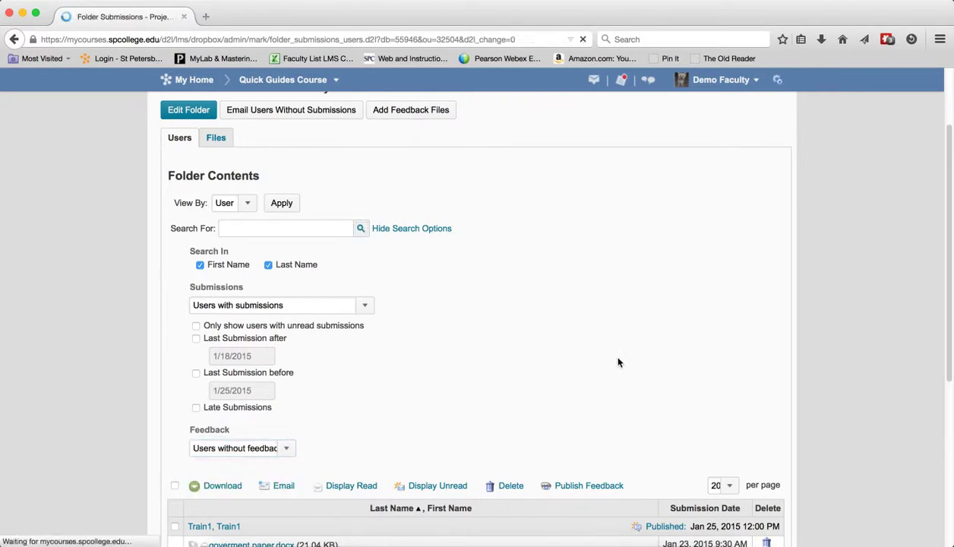
scroll(599, 349, down, 5)
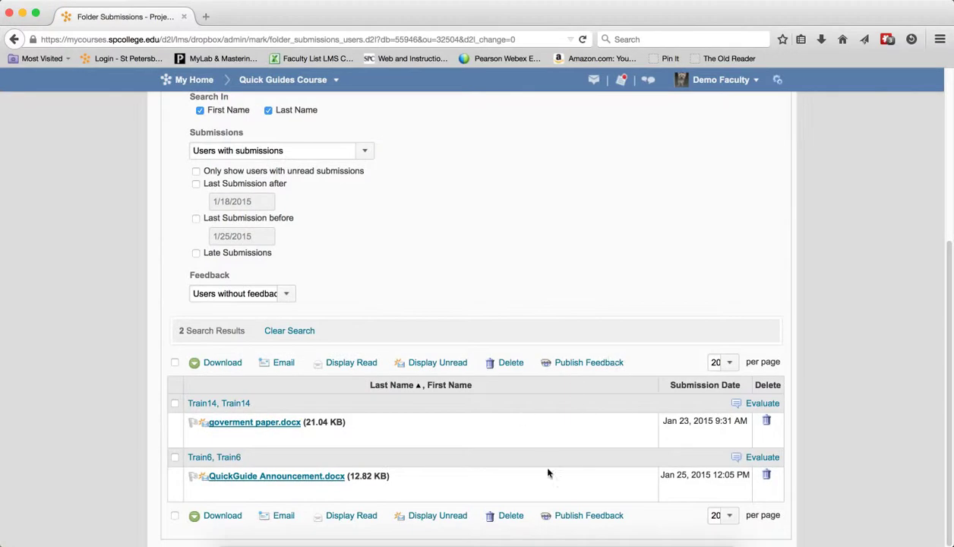